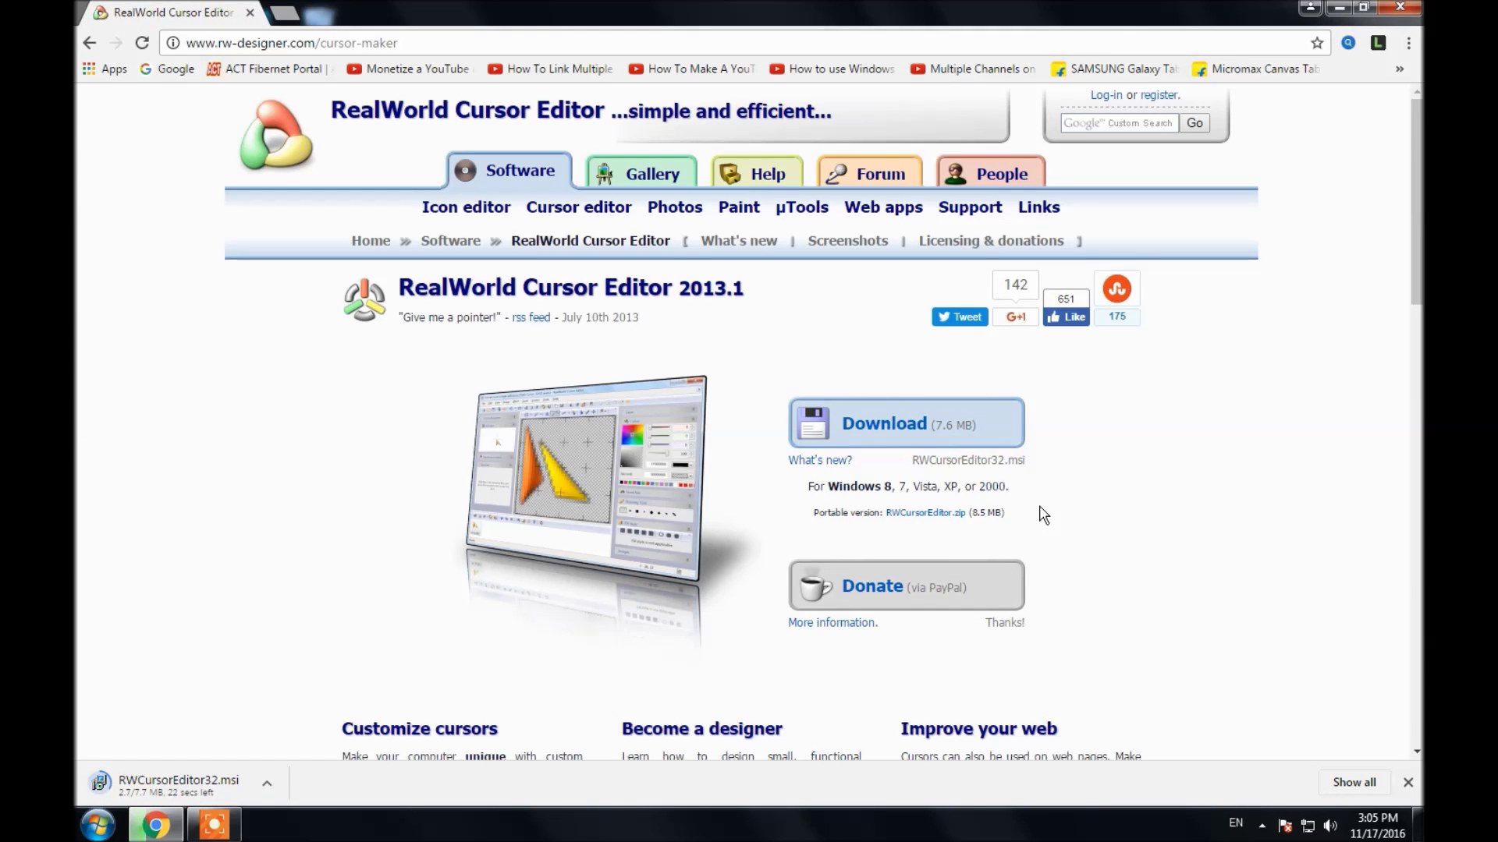
{"action": "left_click_drag", "start_coordinate": [806, 489], "coordinate": [1072, 528]}
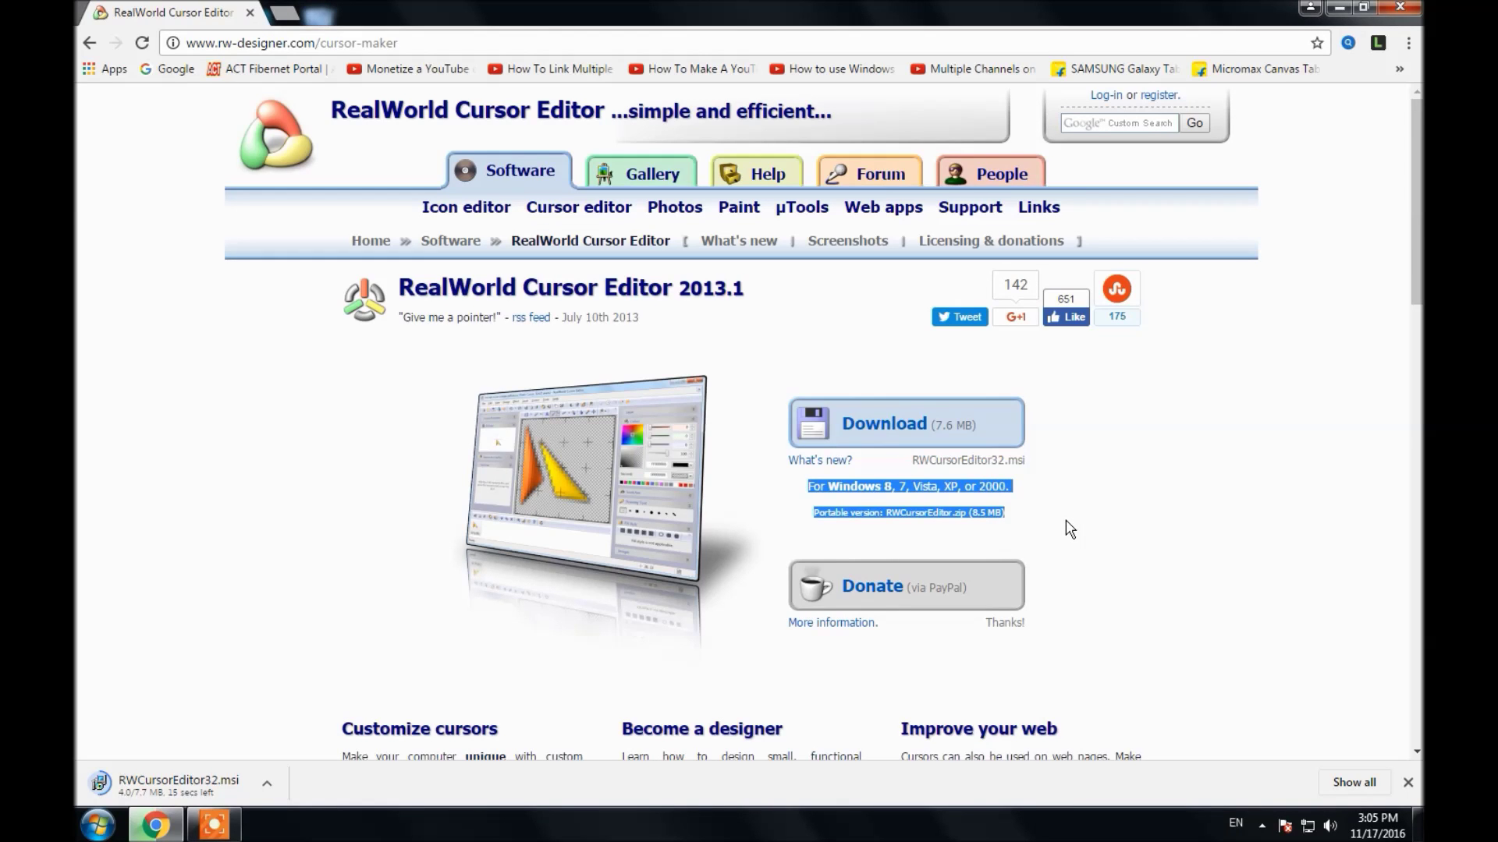
{"action": "left_click", "coordinate": [1069, 529]}
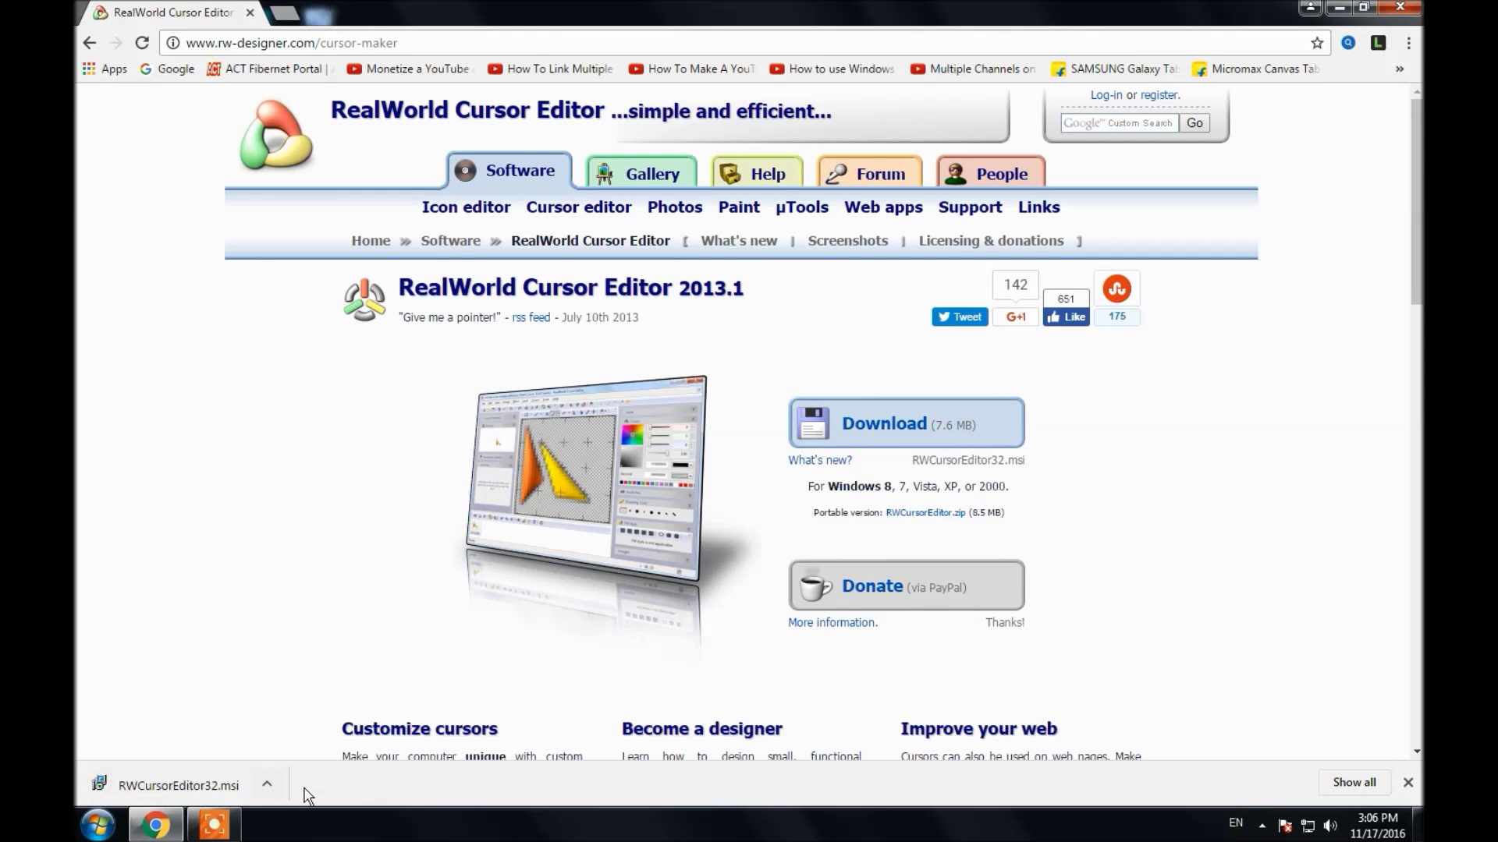
- Show the downloaded RWCursorEditor32.msi in its folder and keep its file name
{"action": "left_click", "coordinate": [267, 784]}
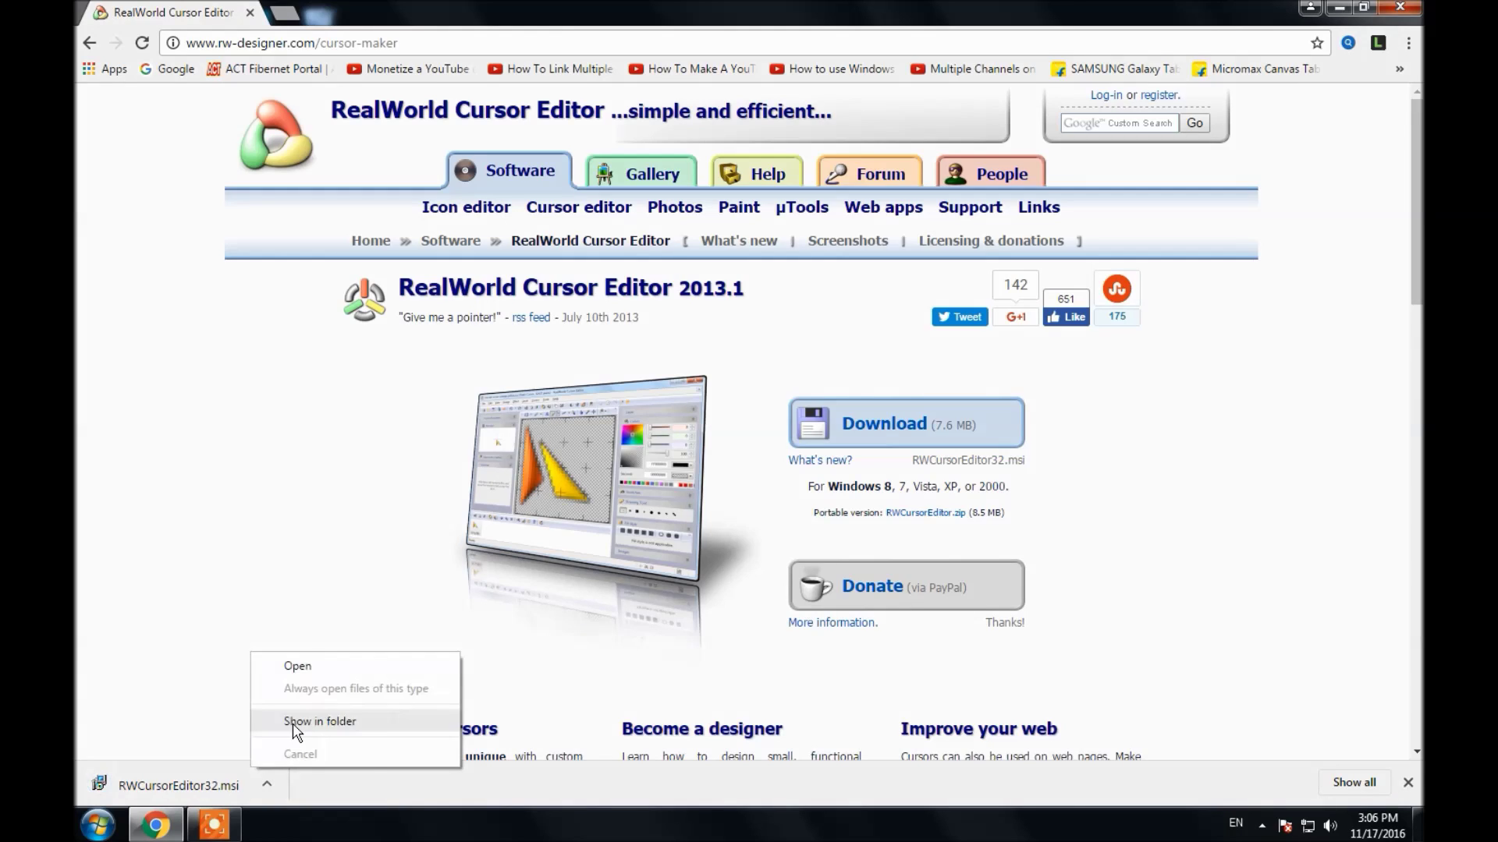
{"action": "left_click", "coordinate": [295, 722]}
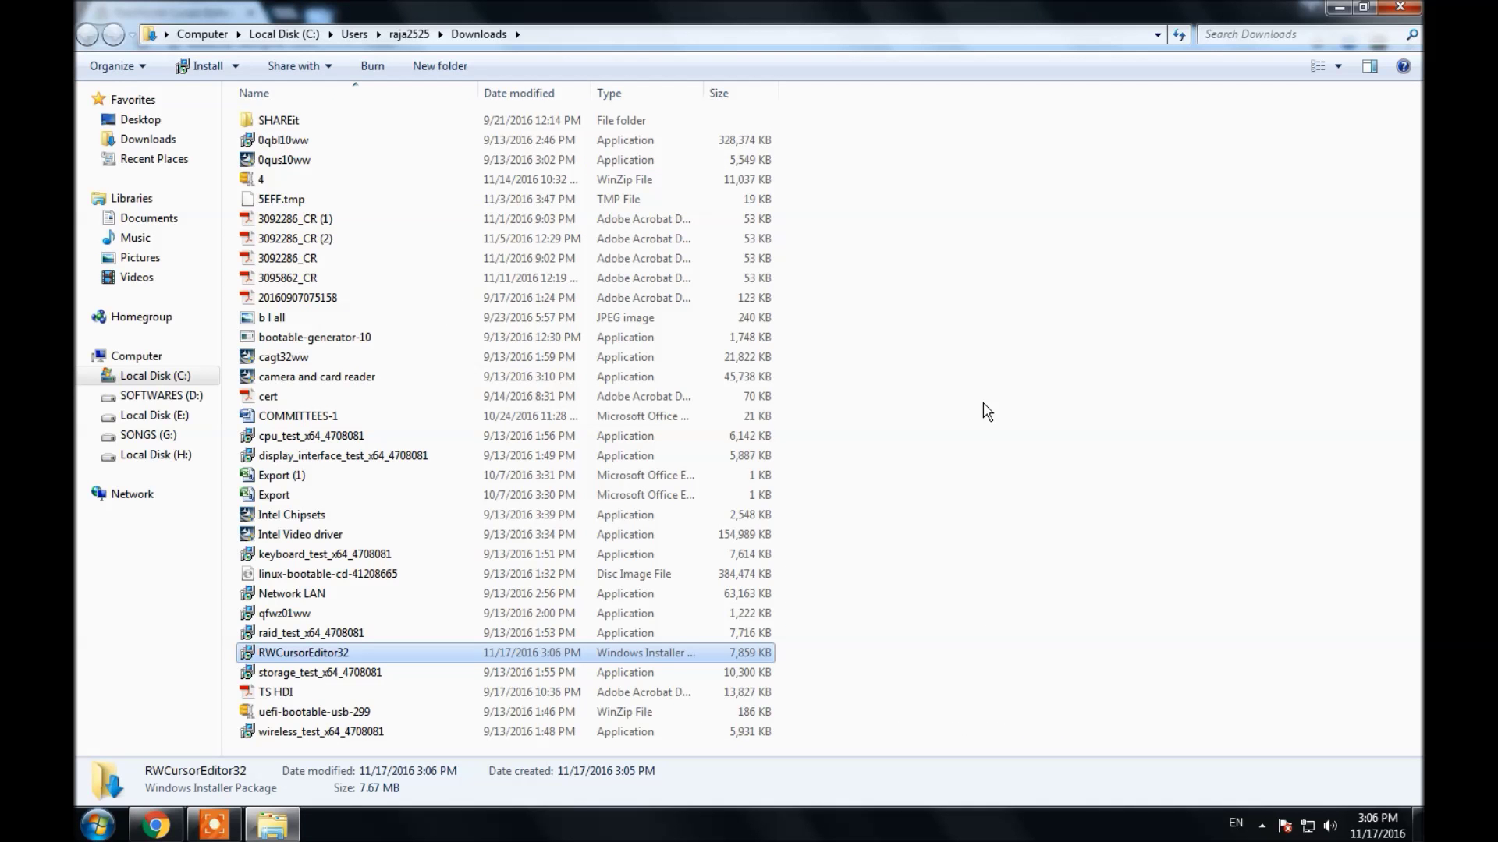
{"action": "left_click", "coordinate": [288, 655]}
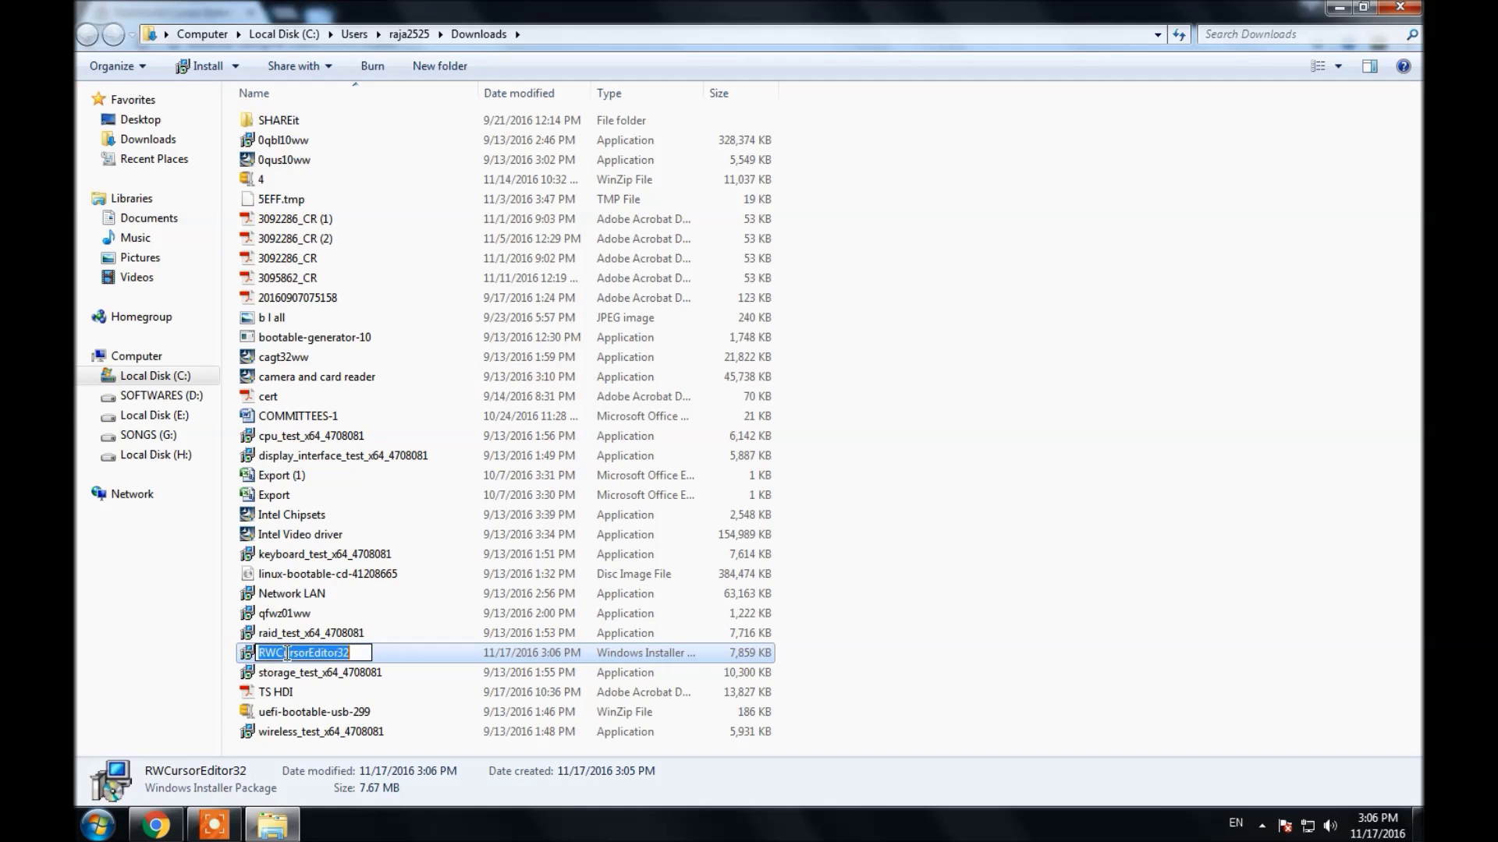
{"action": "key", "text": "Return"}
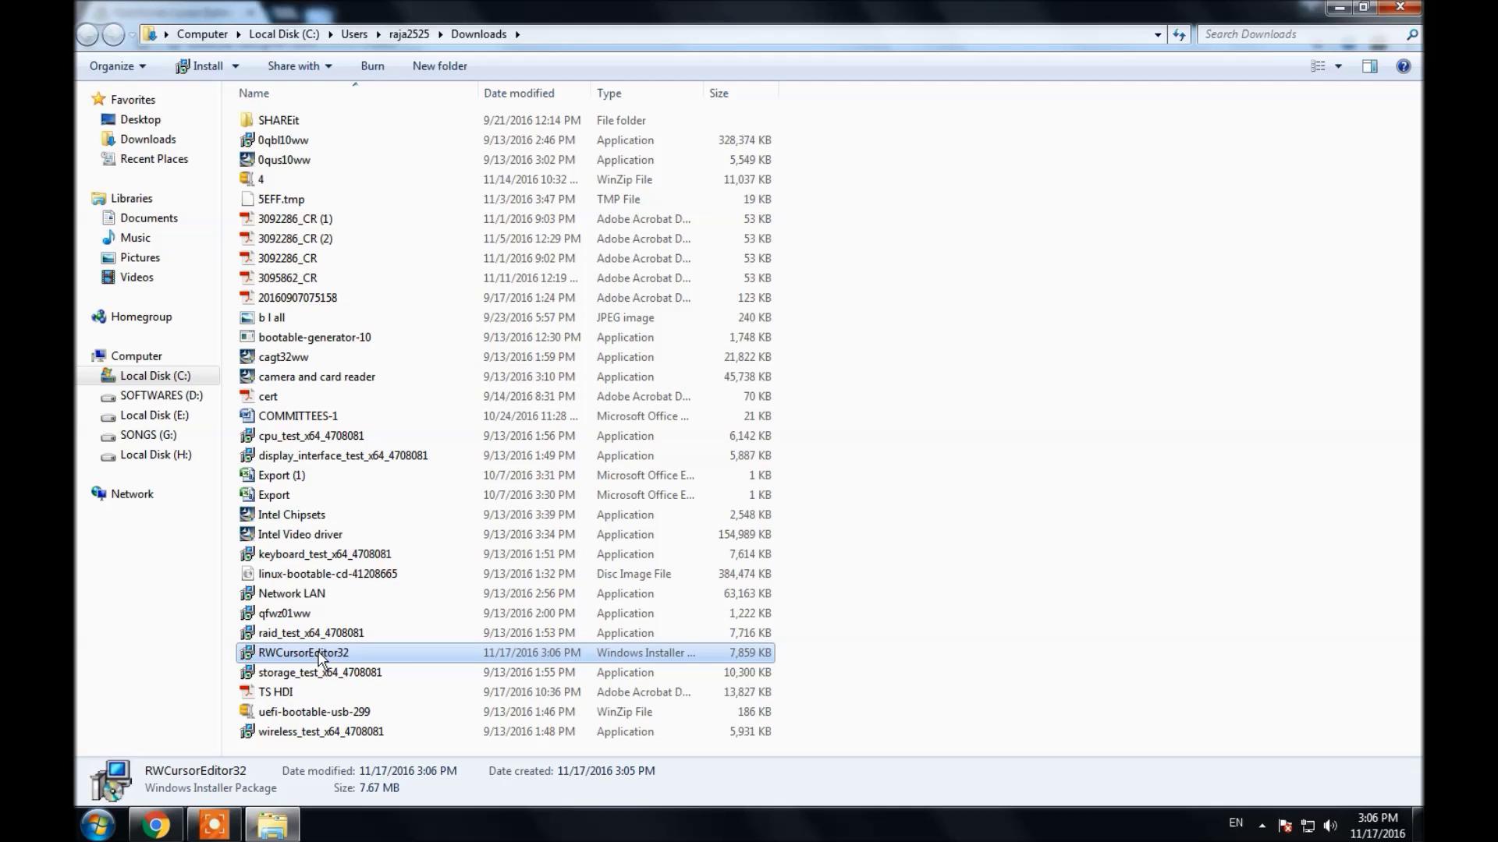
- Launch the RWCursorEditor32 installer, allowing it to run, and clear the Downloads folder and browser windows off the desktop
{"action": "right_click", "coordinate": [319, 658]}
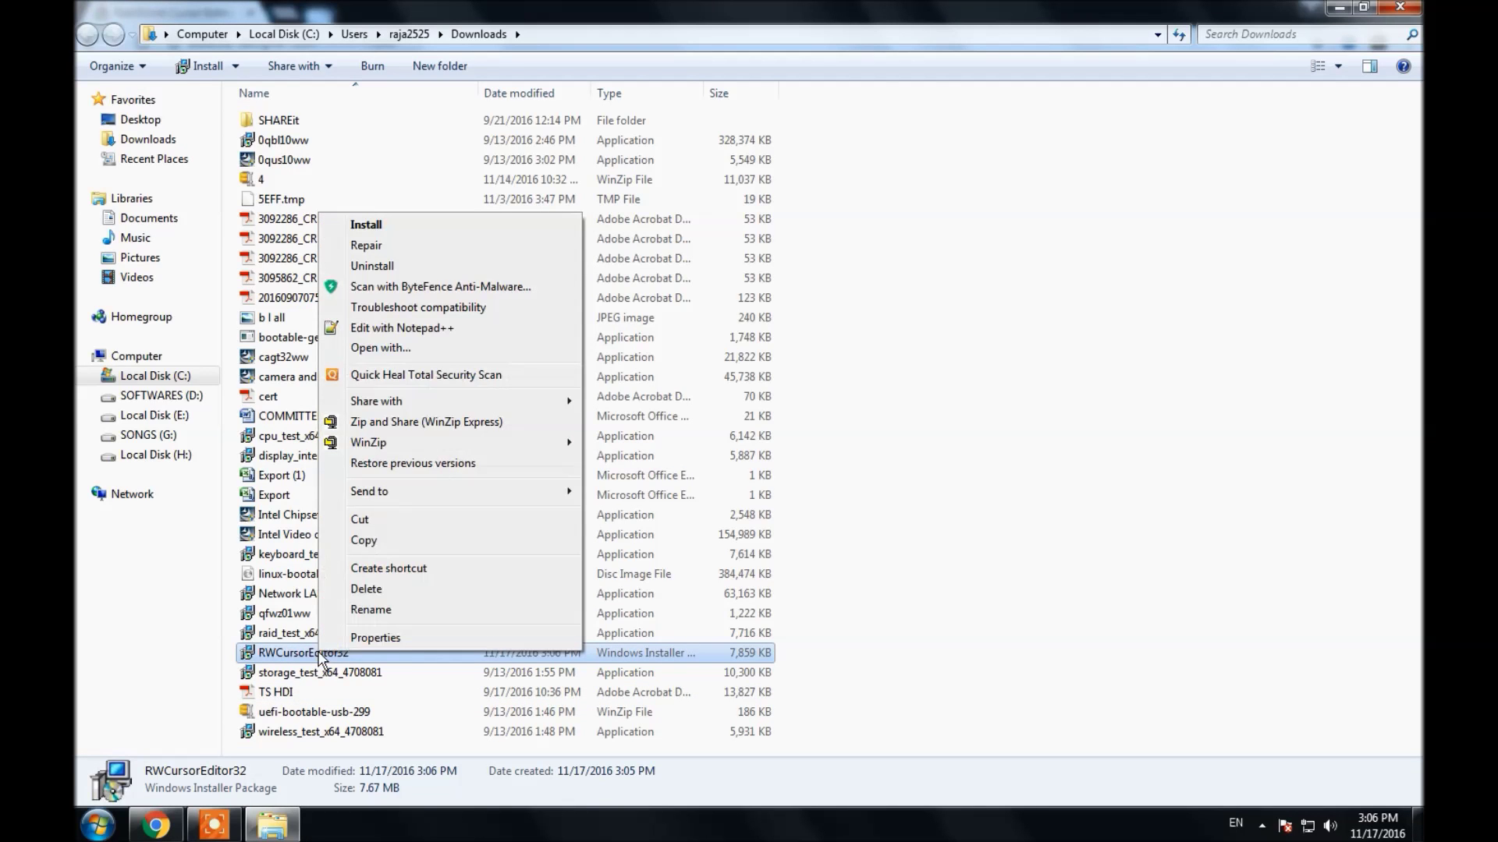
{"action": "left_click", "coordinate": [379, 226]}
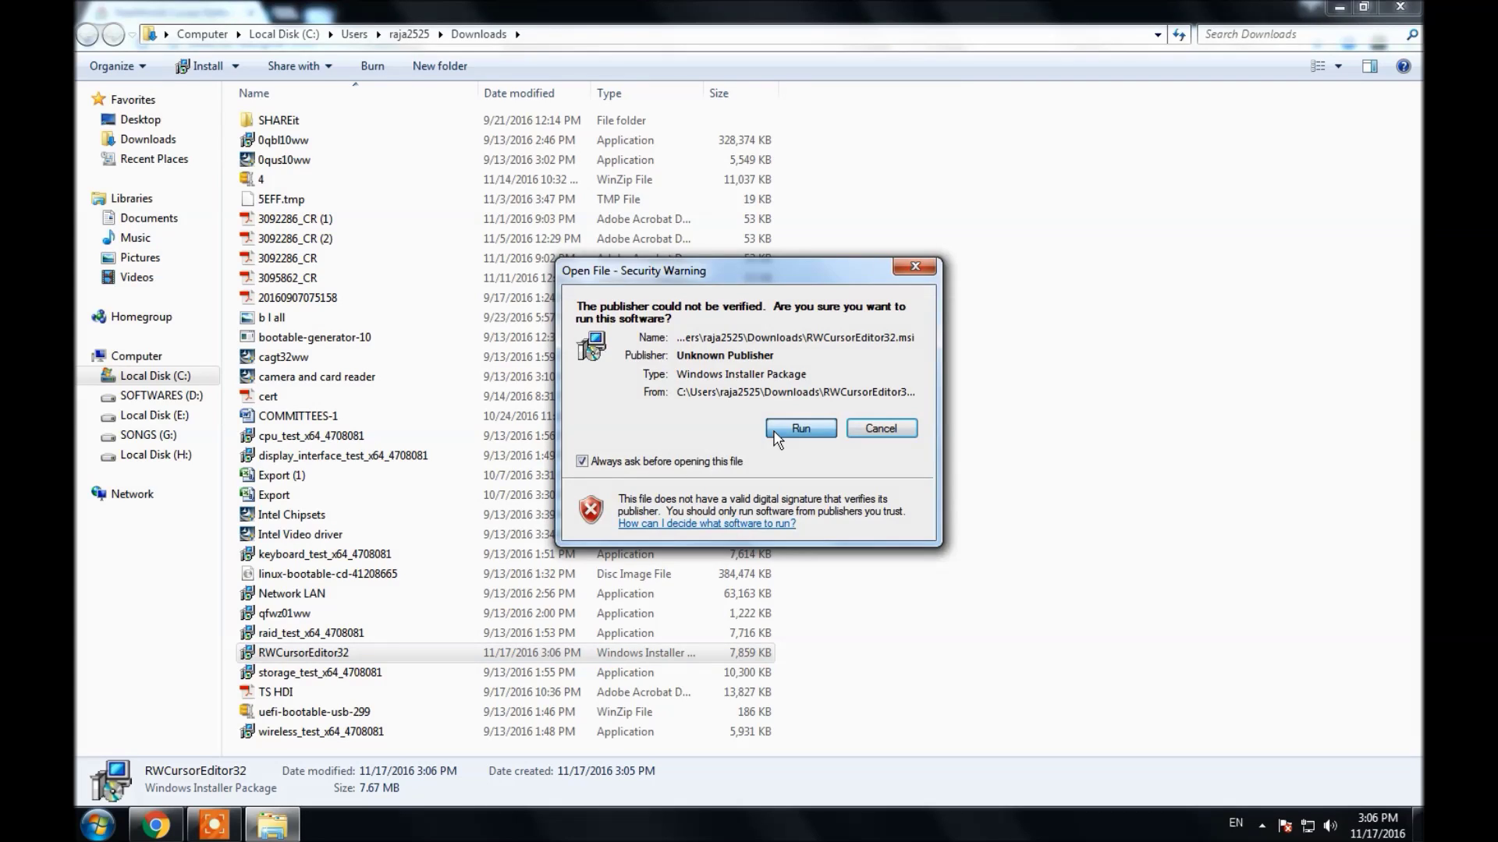
{"action": "left_click", "coordinate": [800, 429]}
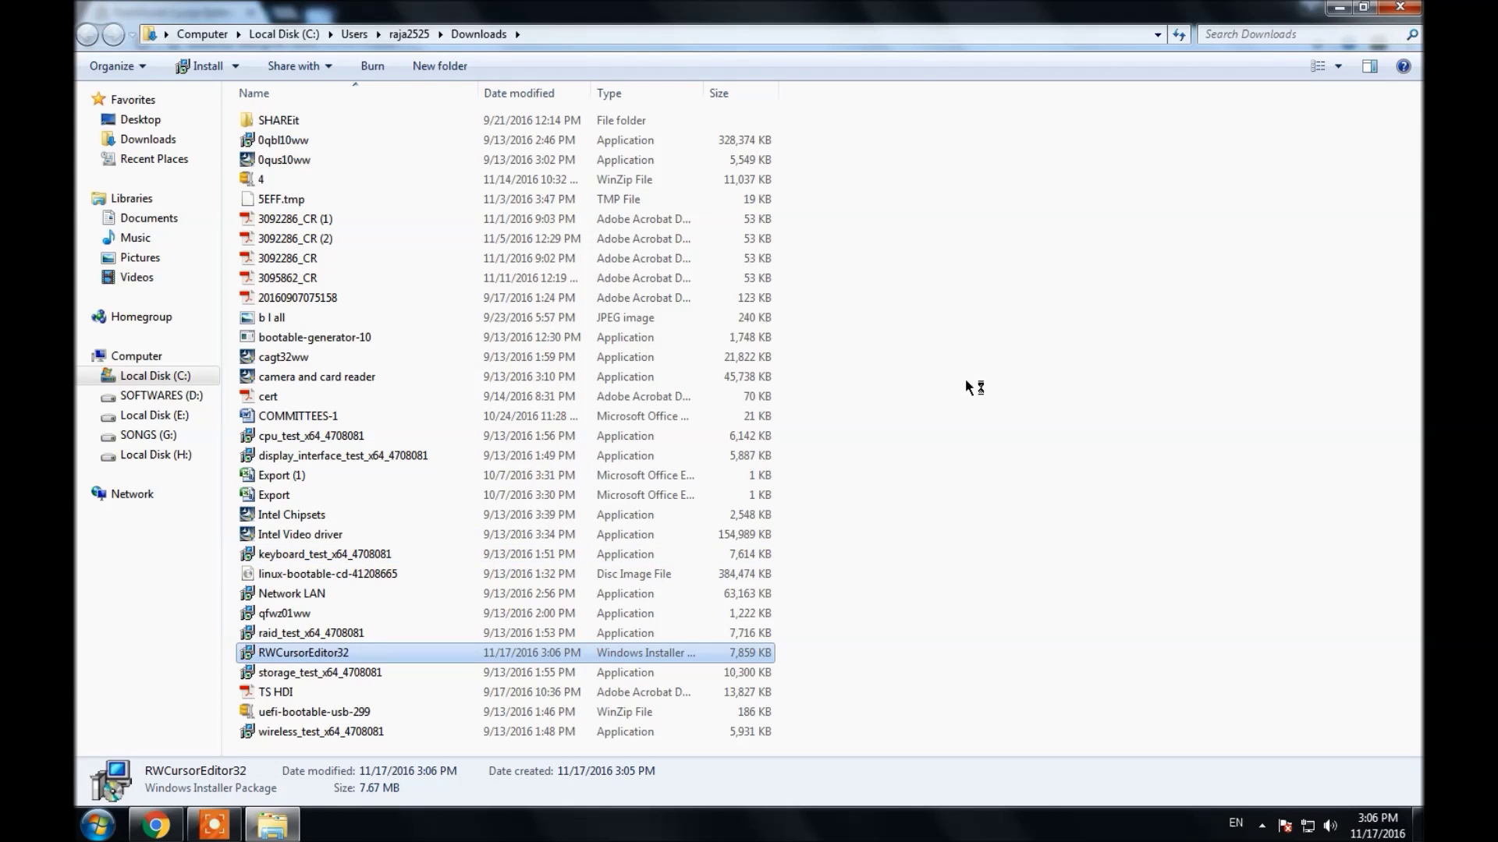
{"action": "left_click", "coordinate": [1400, 6]}
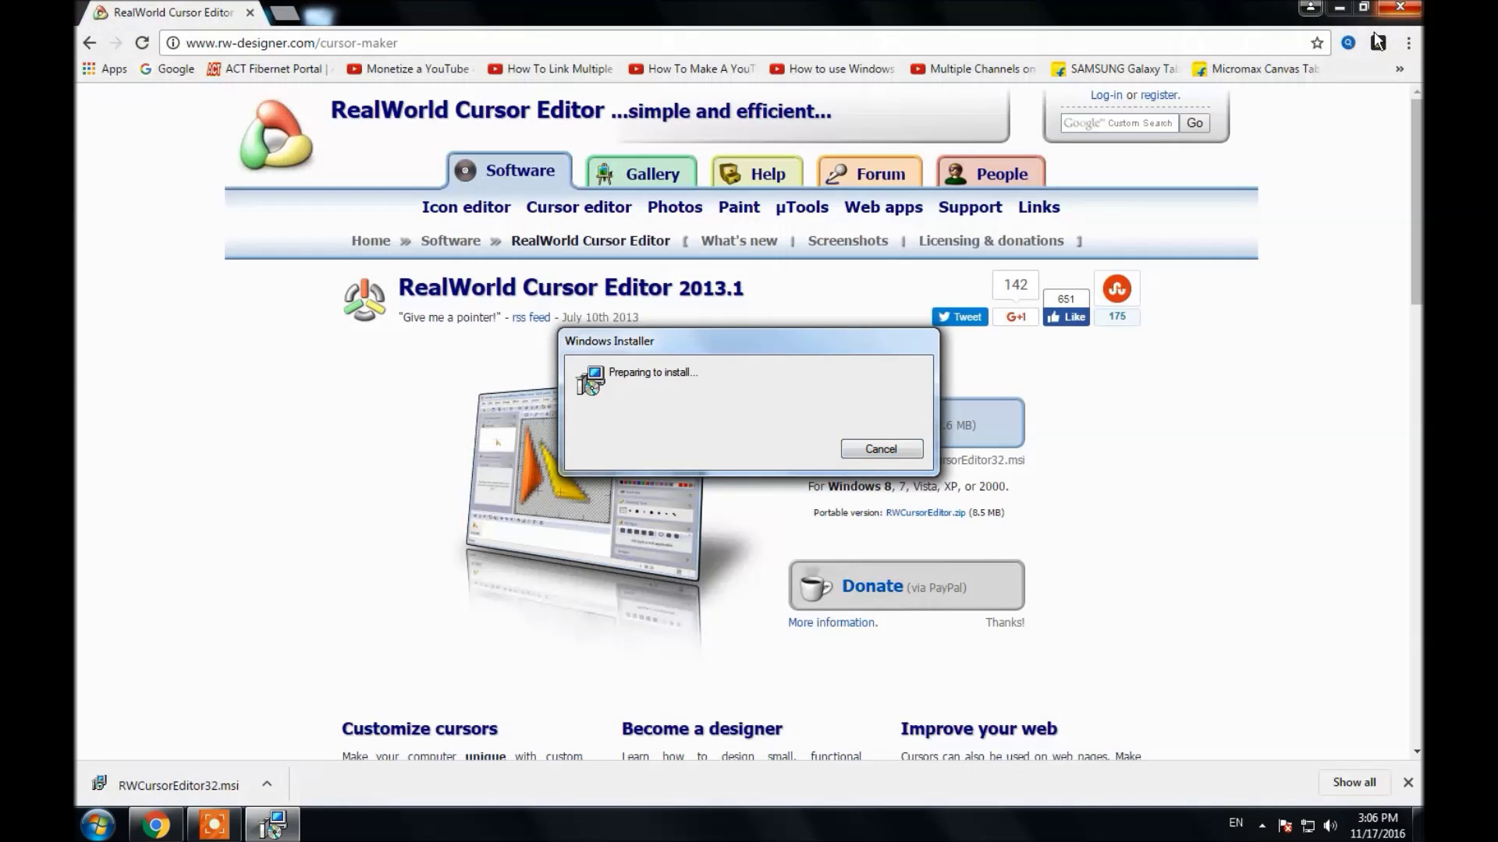
{"action": "left_click", "coordinate": [1337, 11]}
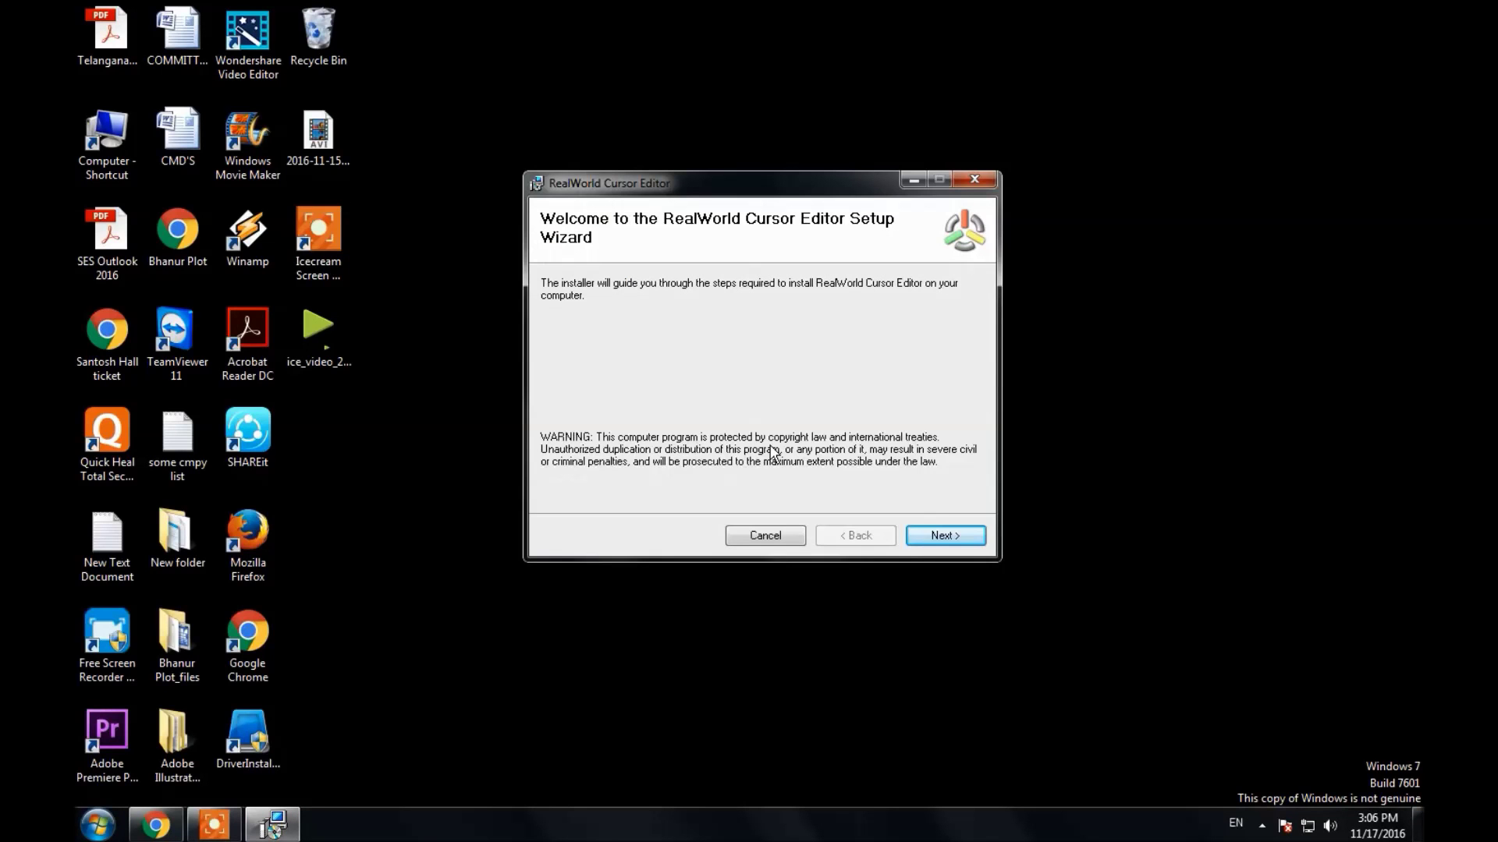
- Complete the RealWorld Cursor Editor setup, agreeing to the license and keeping the default folder and the Just me option
{"action": "left_click", "coordinate": [926, 541]}
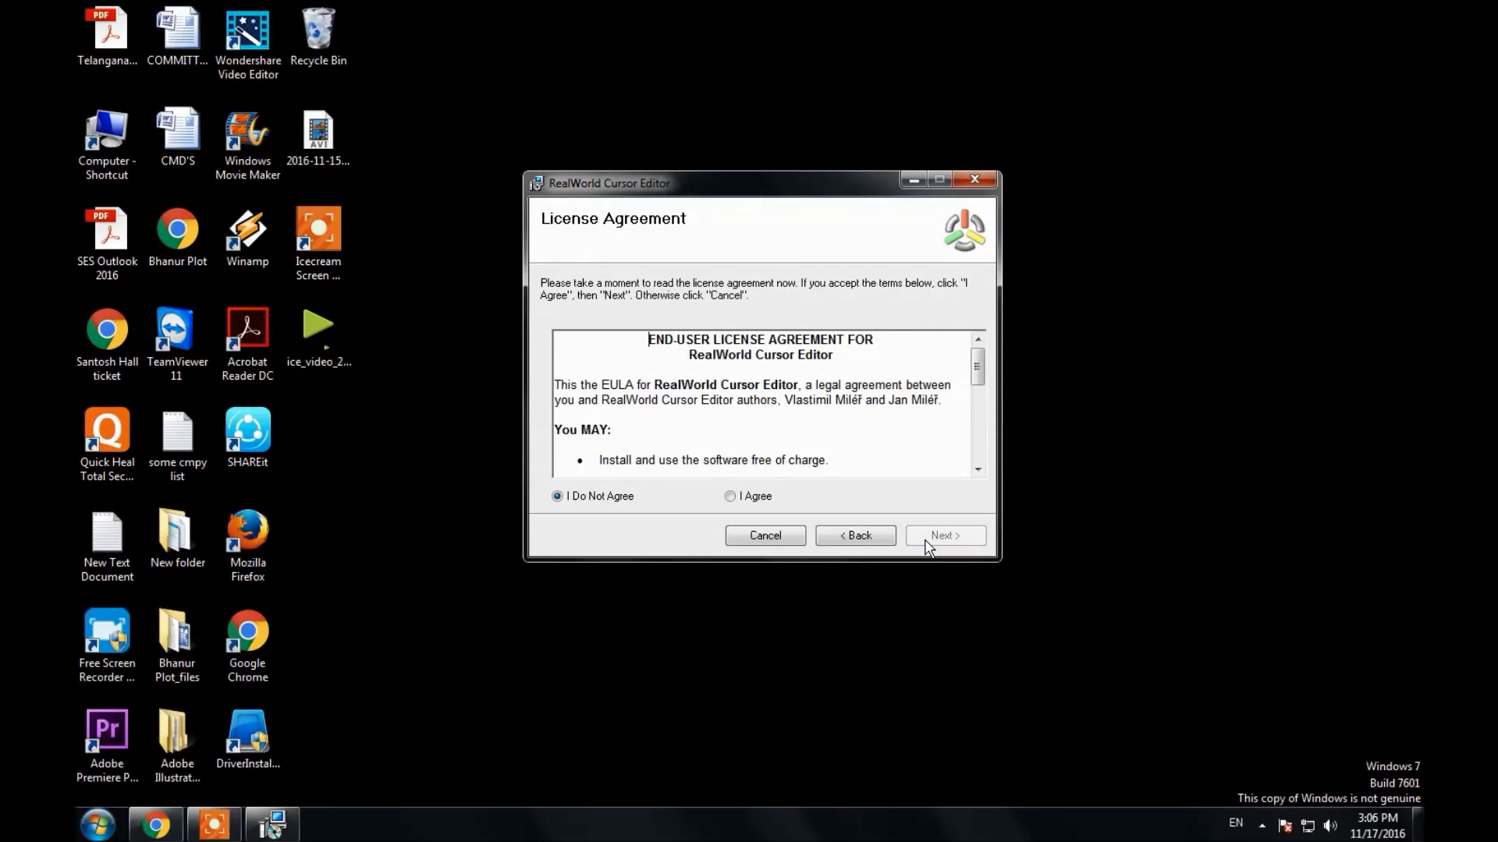
{"action": "left_click", "coordinate": [729, 496]}
{"action": "left_click", "coordinate": [924, 543]}
{"action": "left_click", "coordinate": [931, 543]}
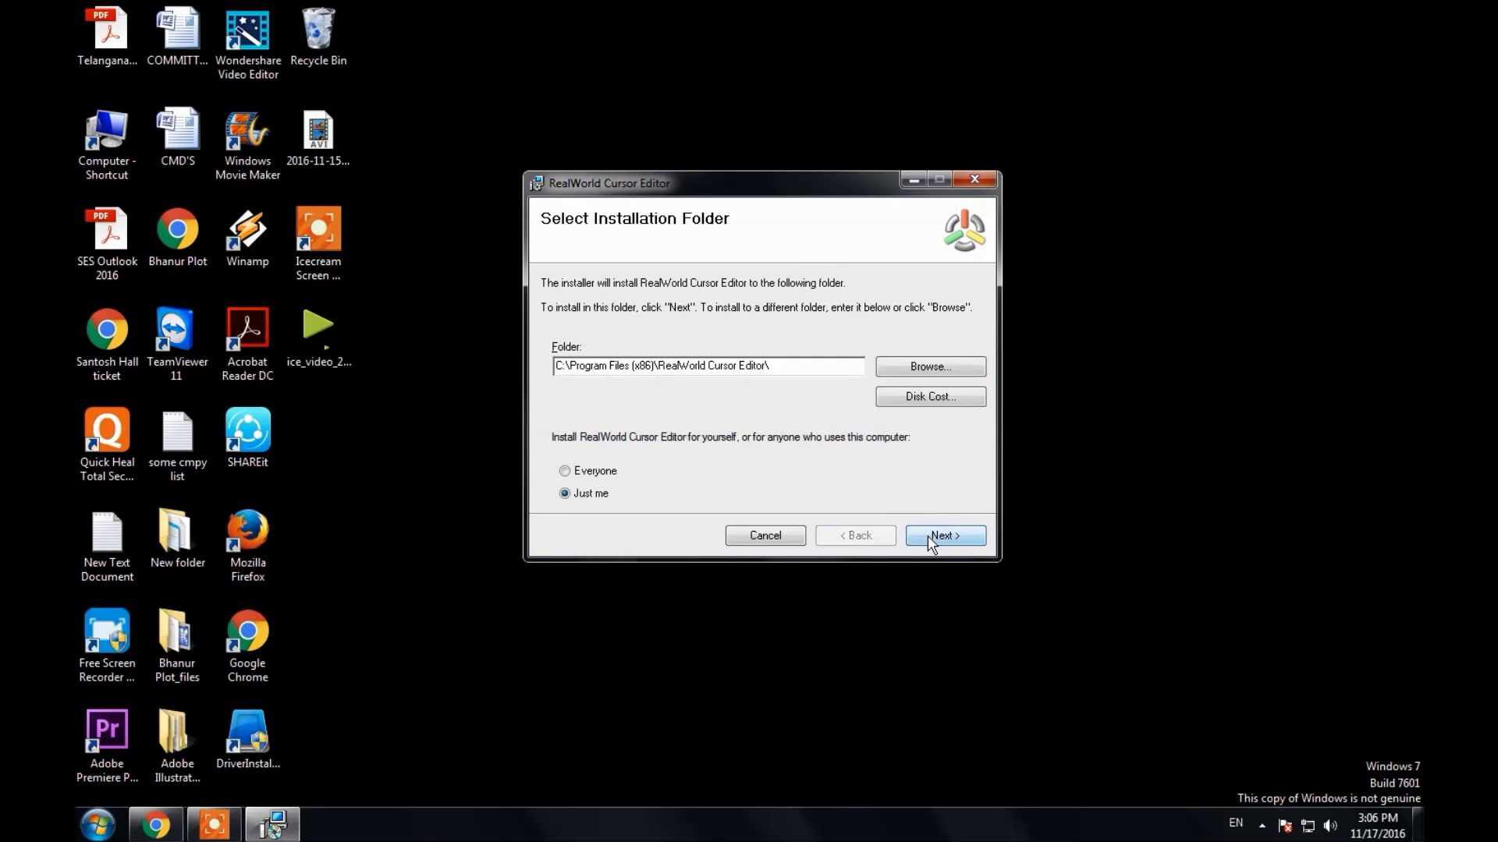
{"action": "left_click", "coordinate": [938, 537]}
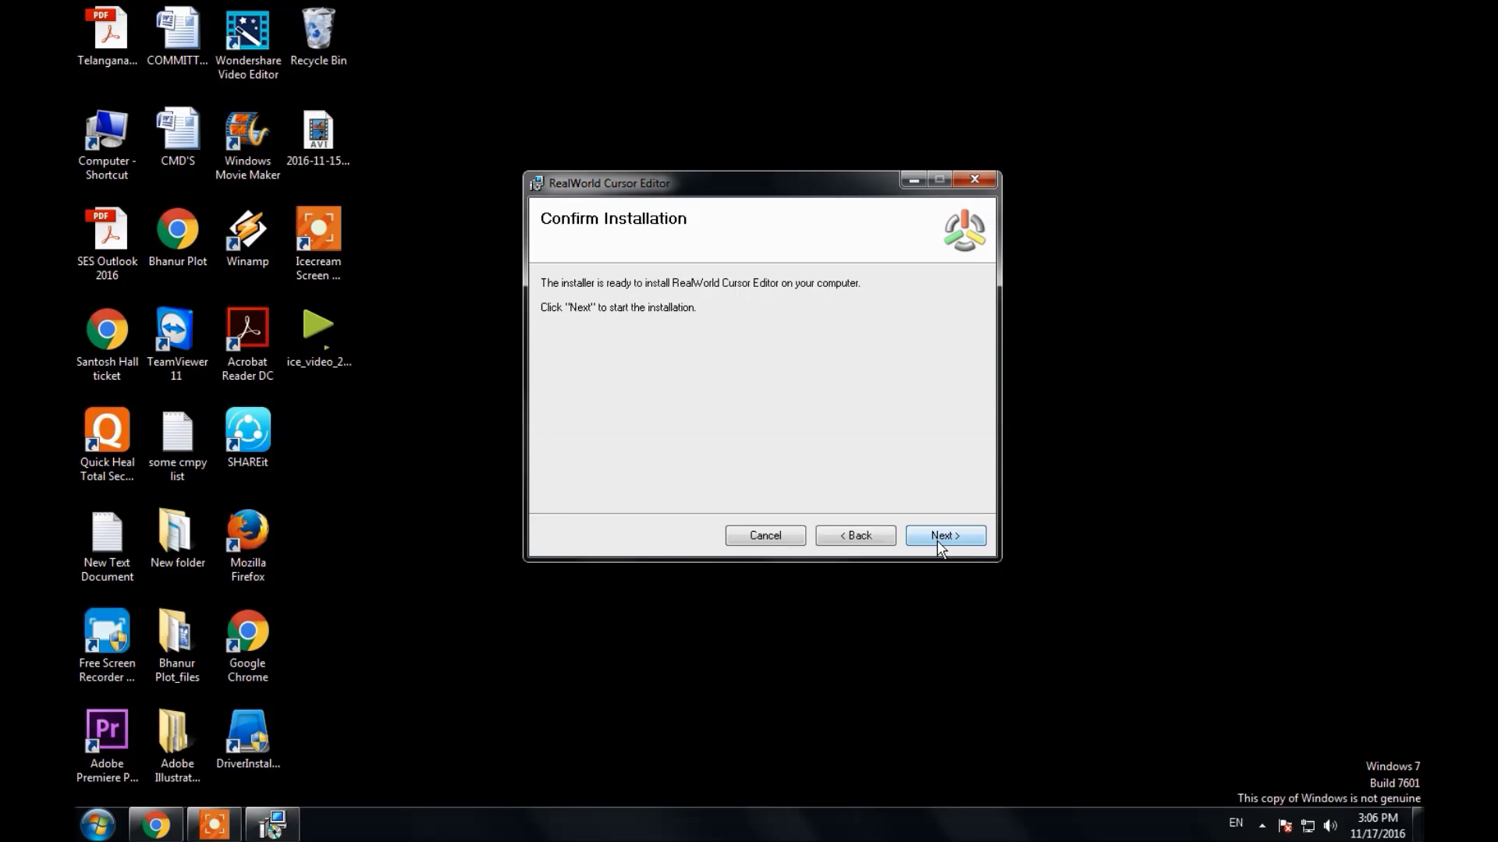
{"action": "left_click", "coordinate": [938, 540]}
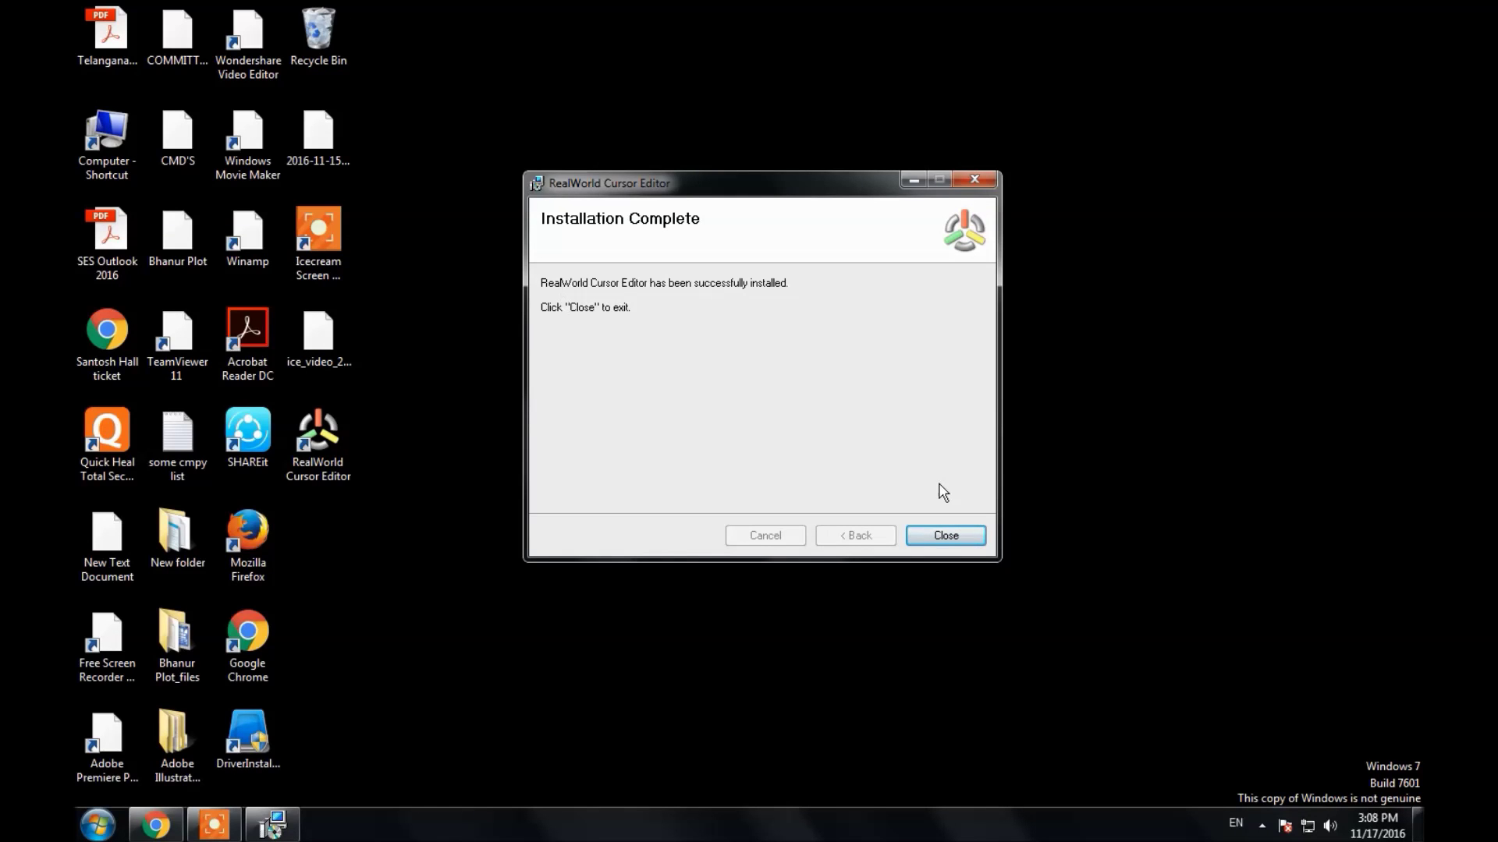
{"action": "left_click", "coordinate": [964, 542]}
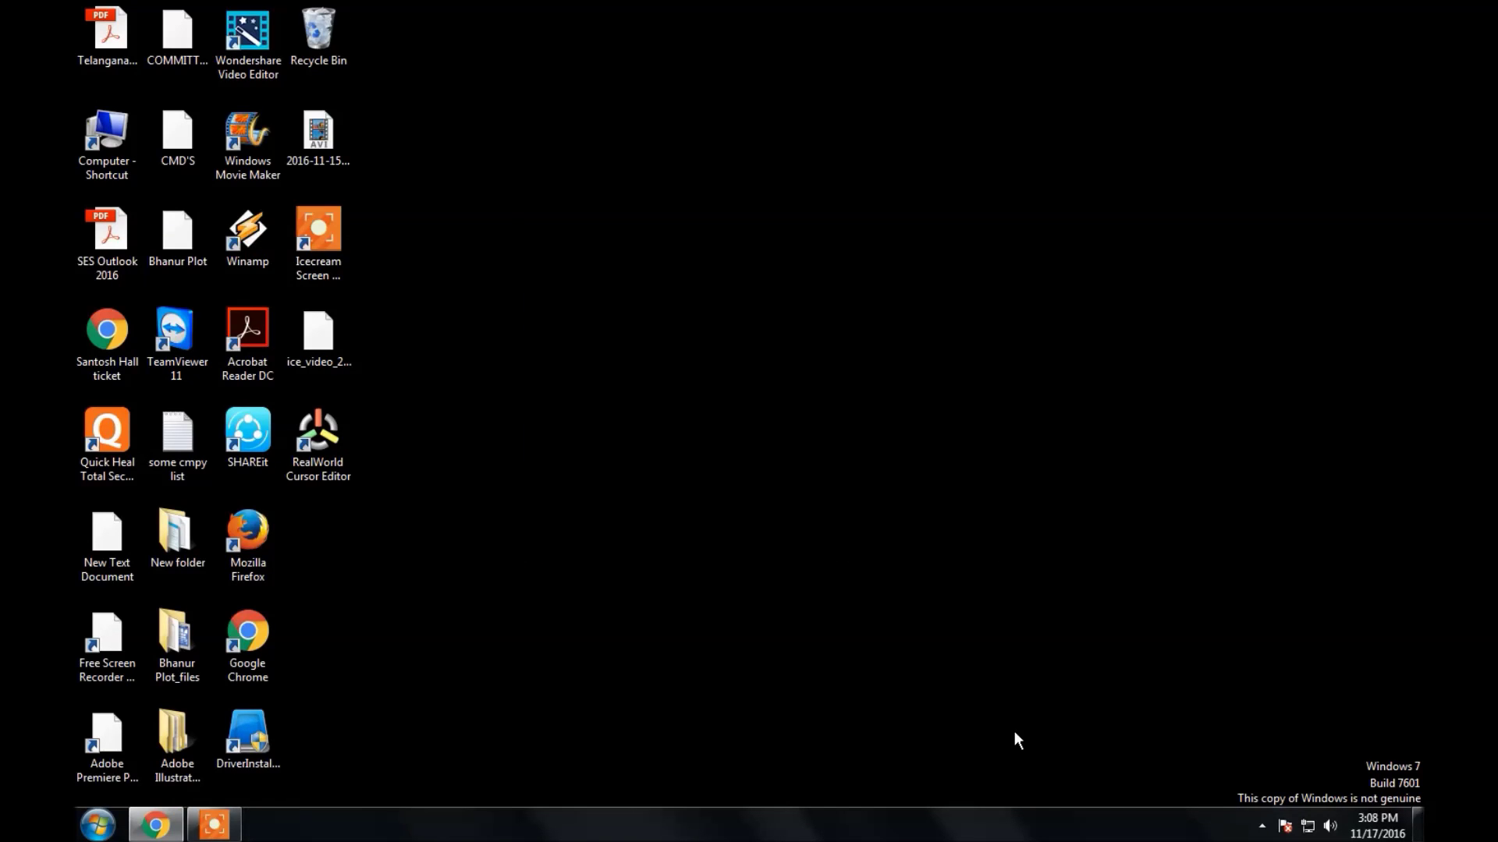
- Move the RealWorld Cursor Editor shortcut to an empty area of the desktop, then open the program and maximize its window
{"action": "left_click_drag", "start_coordinate": [326, 441], "coordinate": [1169, 251]}
{"action": "double_click", "coordinate": [1169, 250]}
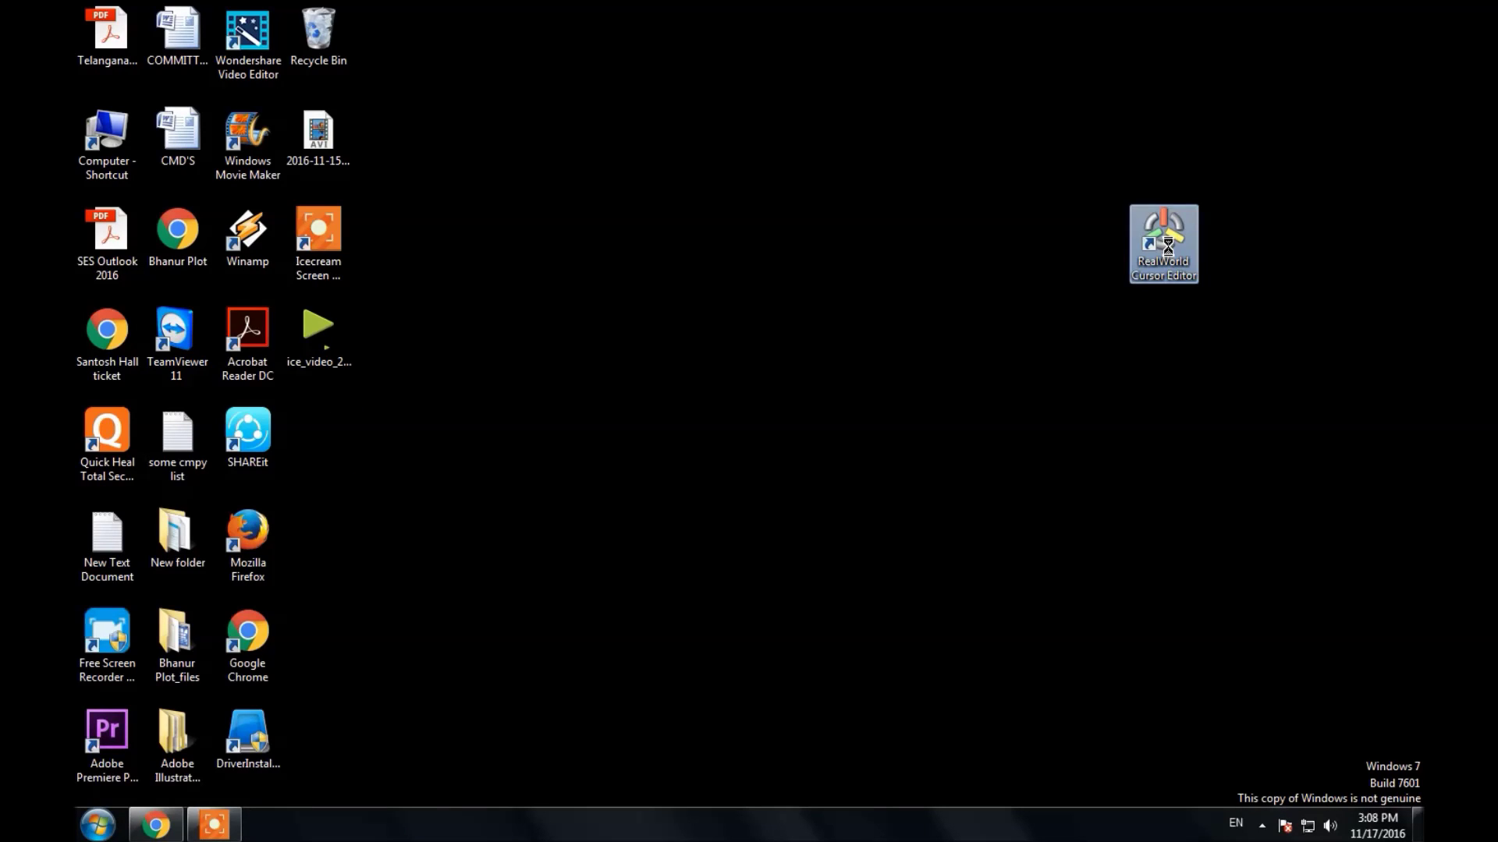
{"action": "right_click", "coordinate": [1167, 248]}
{"action": "left_click", "coordinate": [1197, 260]}
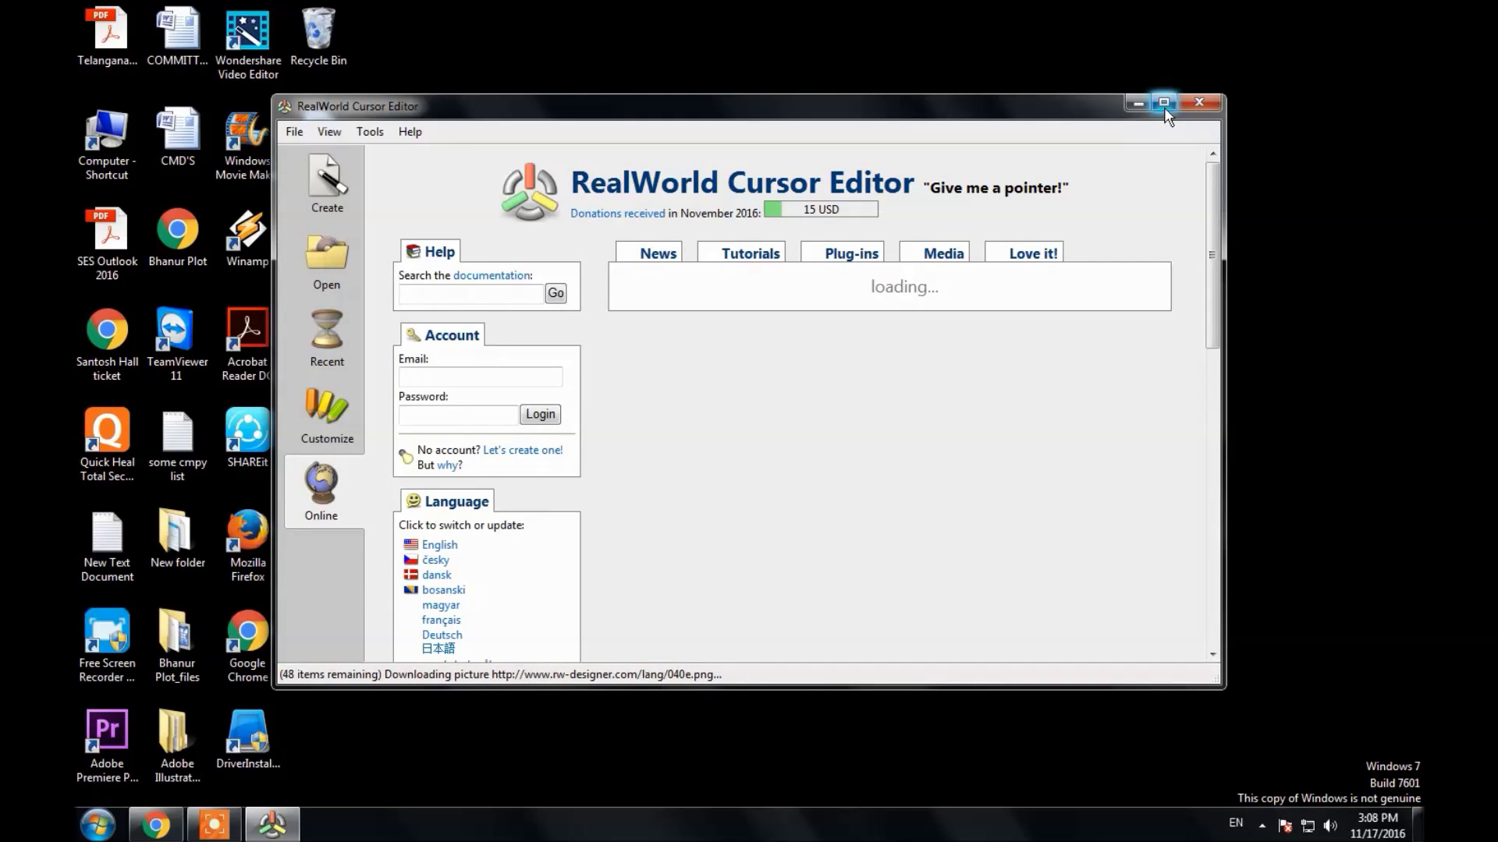
{"action": "left_click", "coordinate": [1164, 106]}
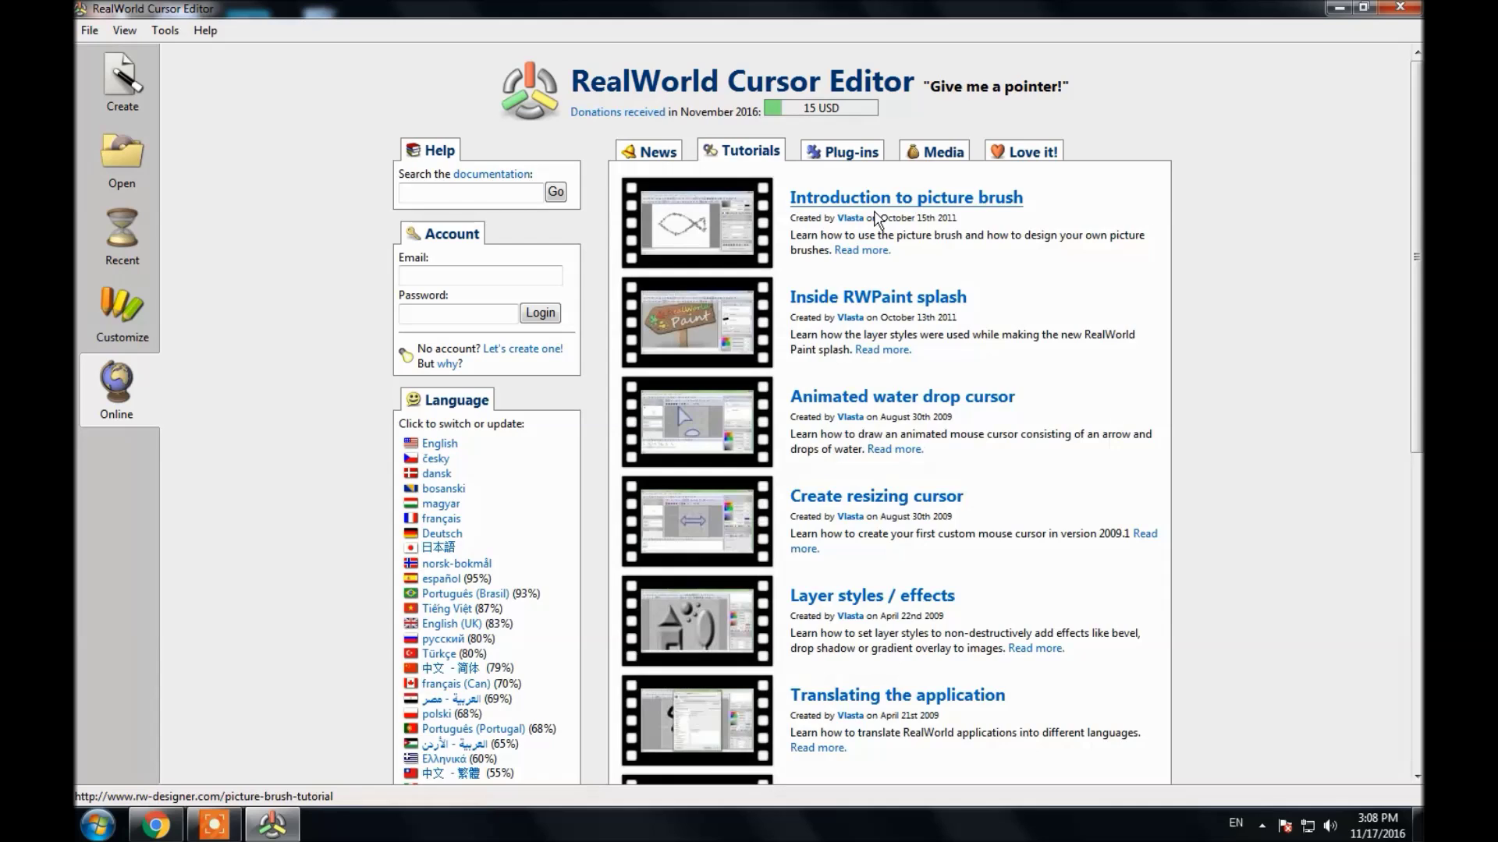
- Create a new mouse cursor with canvas size 32 and add an up-left arrow shape using the default settings
{"action": "left_click", "coordinate": [121, 97]}
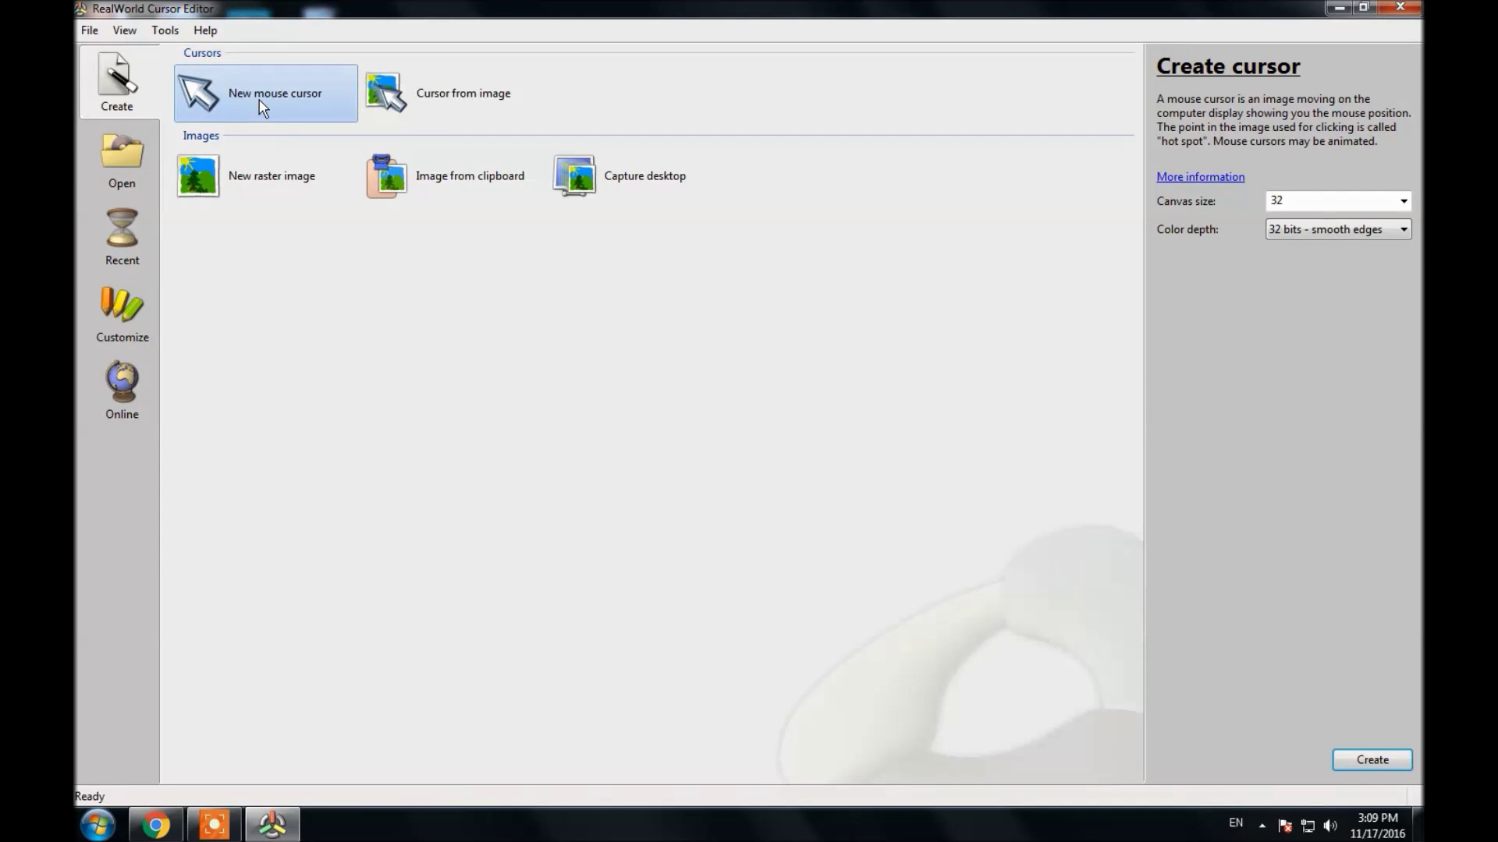
{"action": "double_click", "coordinate": [219, 68]}
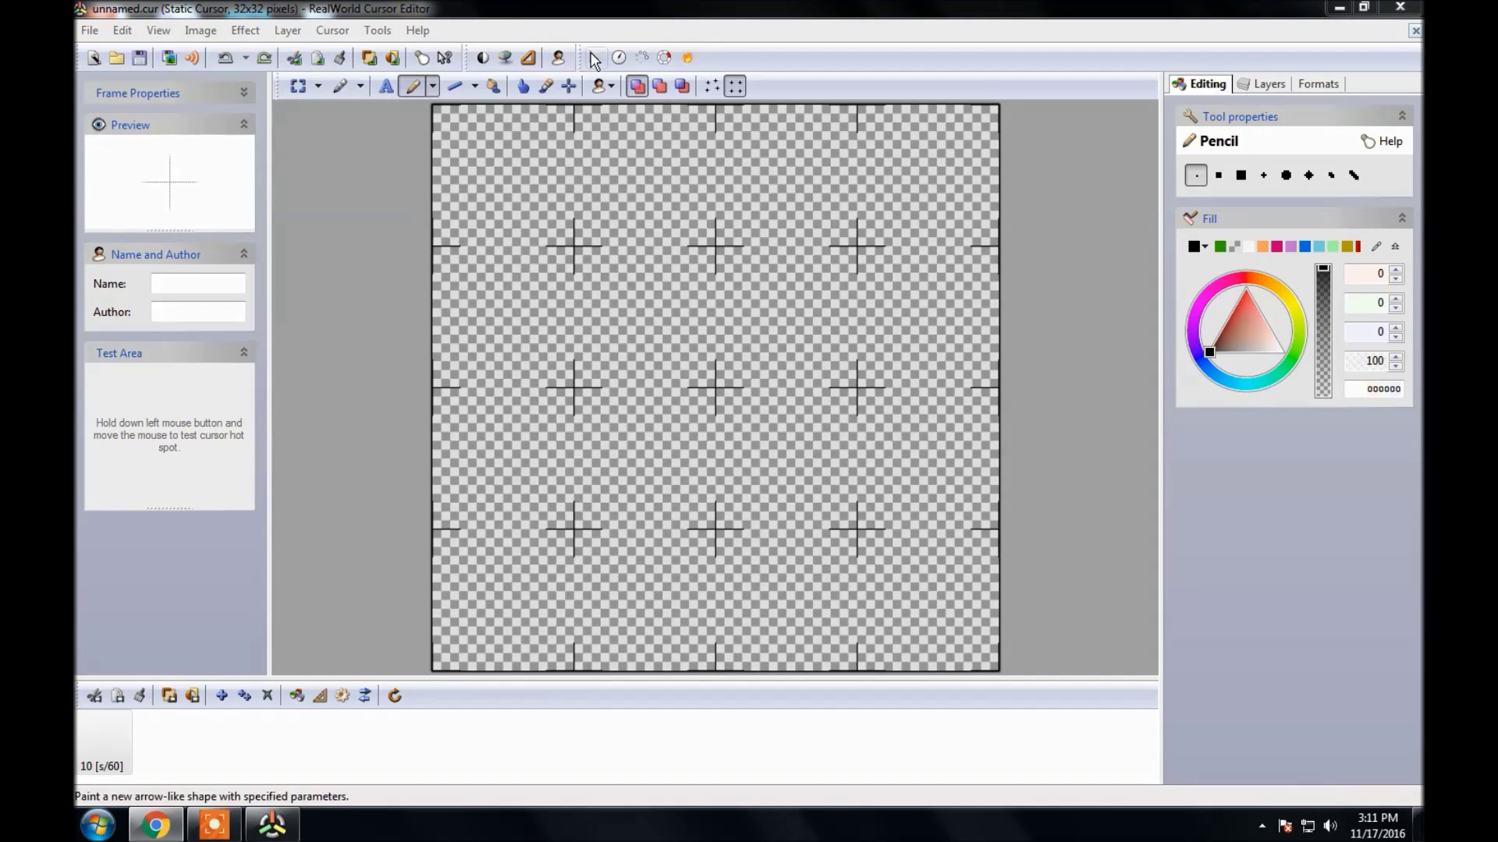
{"action": "left_click", "coordinate": [593, 60]}
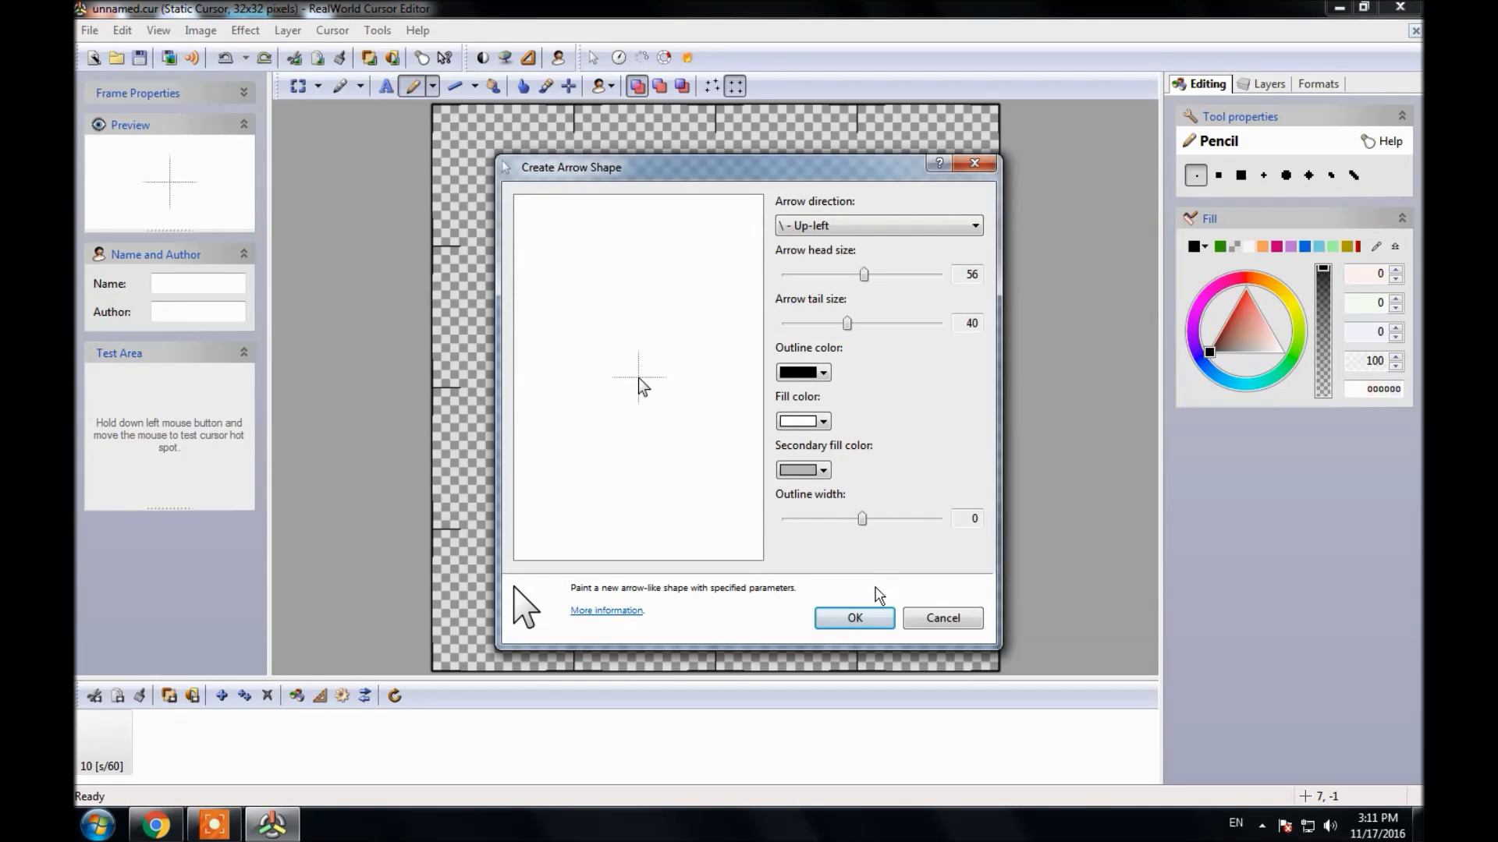
{"action": "left_click", "coordinate": [859, 619]}
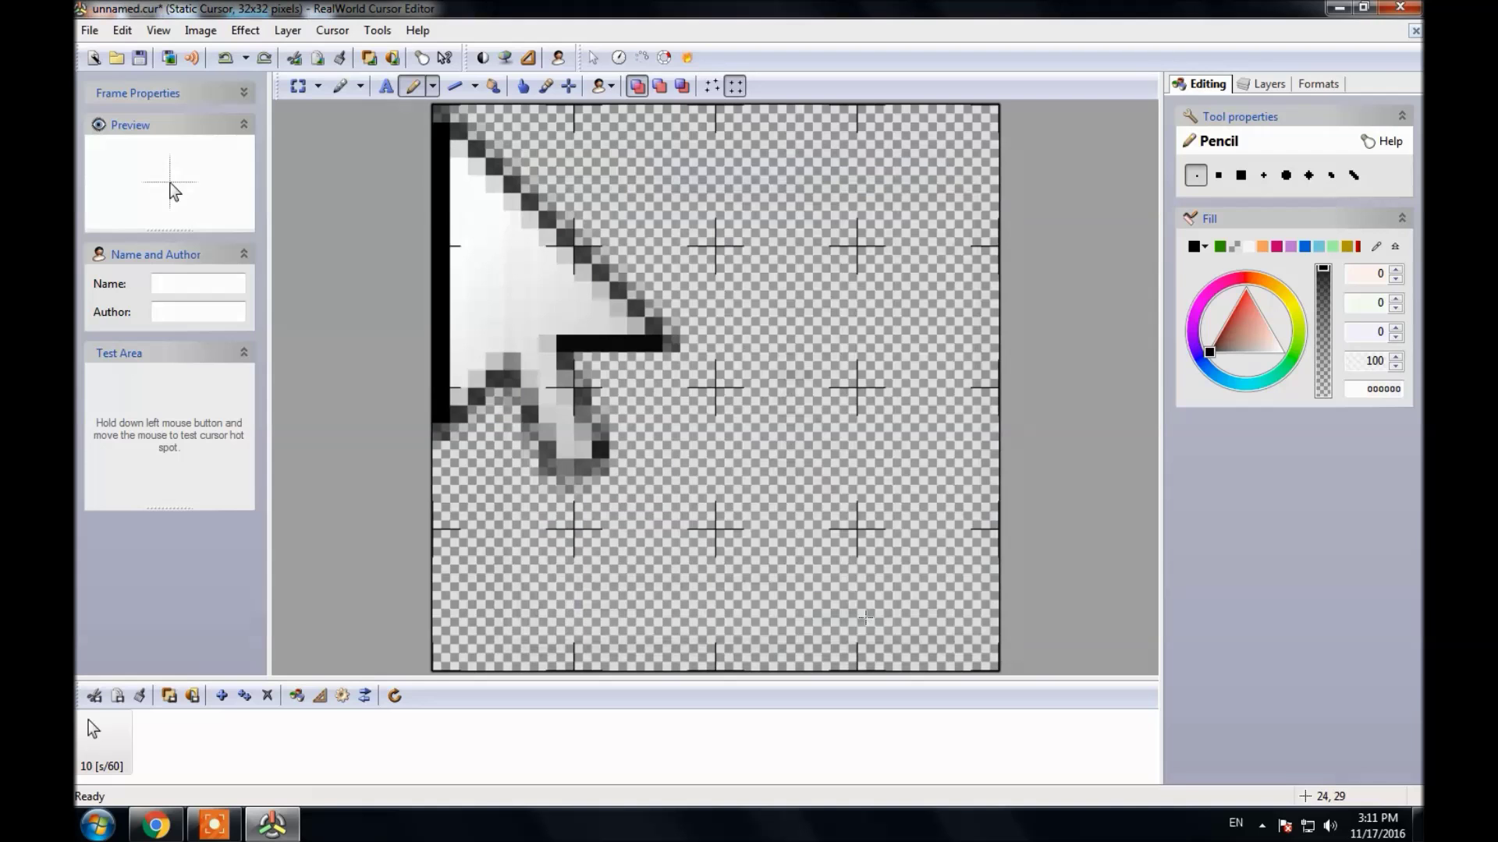
- Move the arrow from the canvas corner to about the middle of the canvas with the Move tool
{"action": "left_click", "coordinate": [359, 89]}
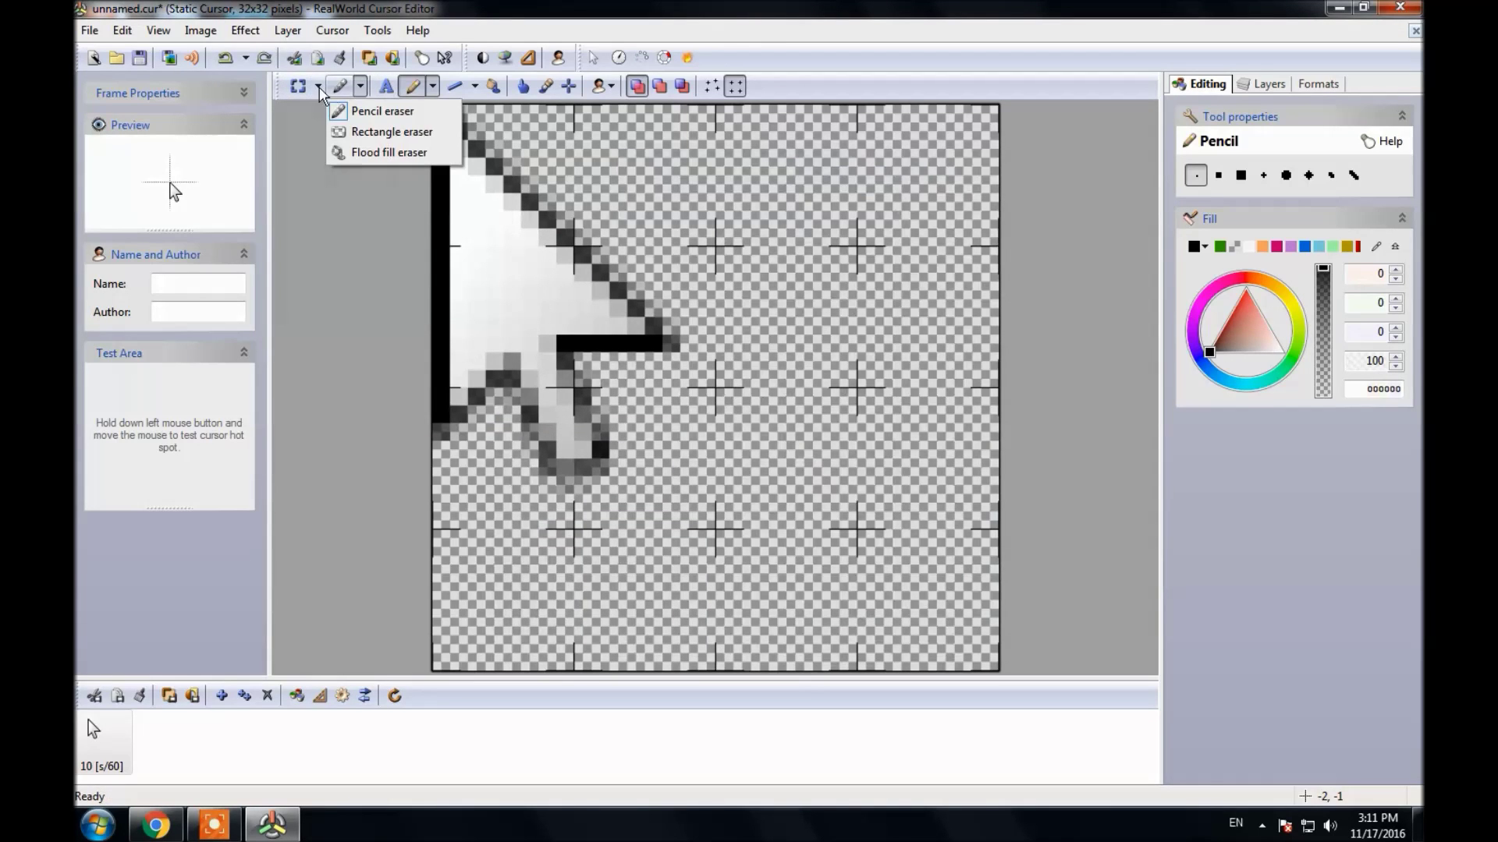
{"action": "left_click", "coordinate": [318, 86]}
{"action": "left_click", "coordinate": [318, 86]}
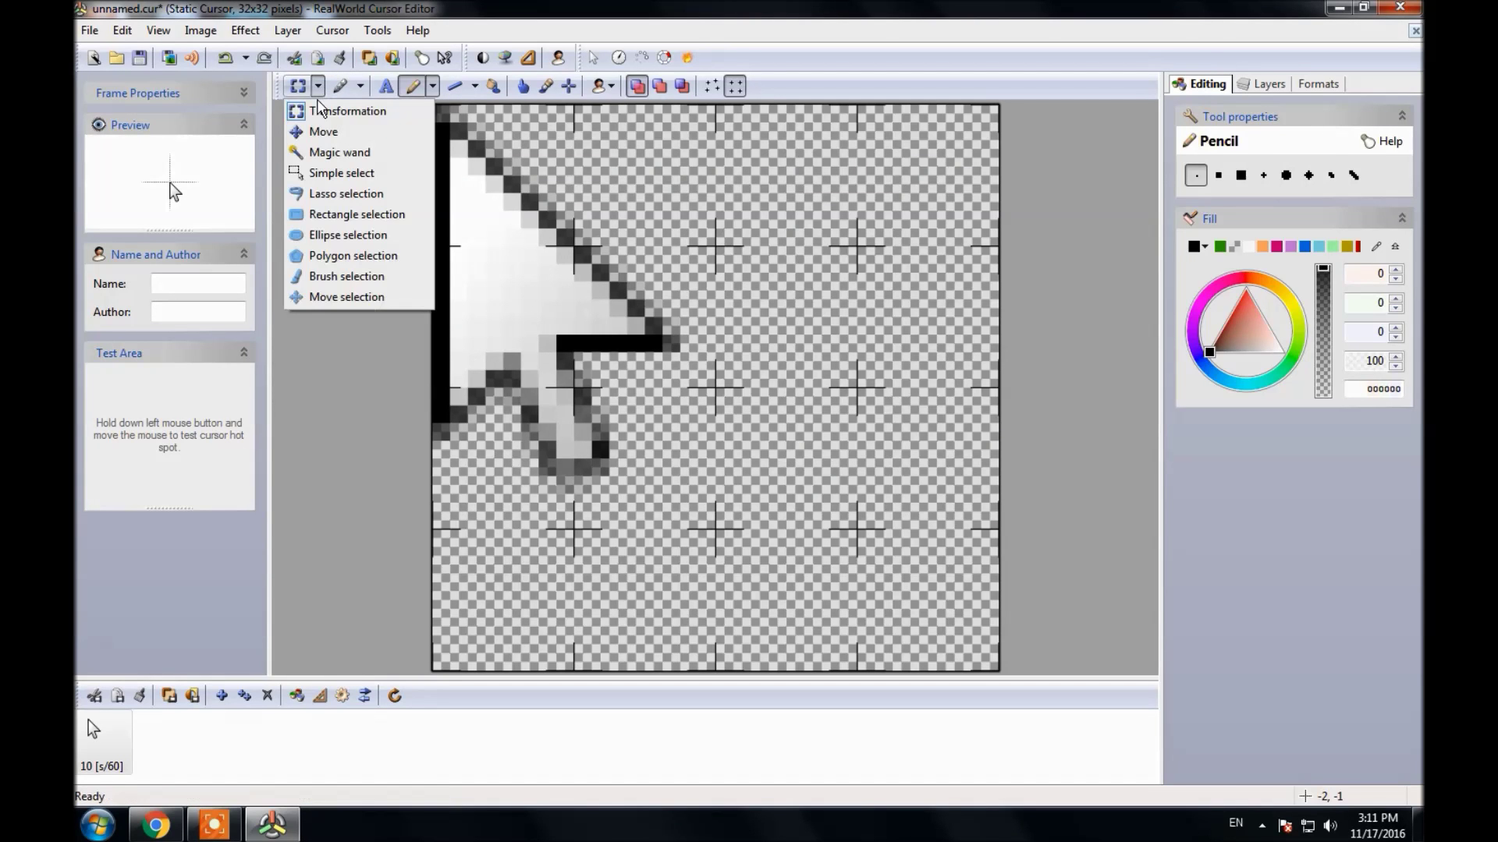
{"action": "left_click", "coordinate": [323, 131]}
{"action": "left_click_drag", "start_coordinate": [588, 344], "coordinate": [686, 360]}
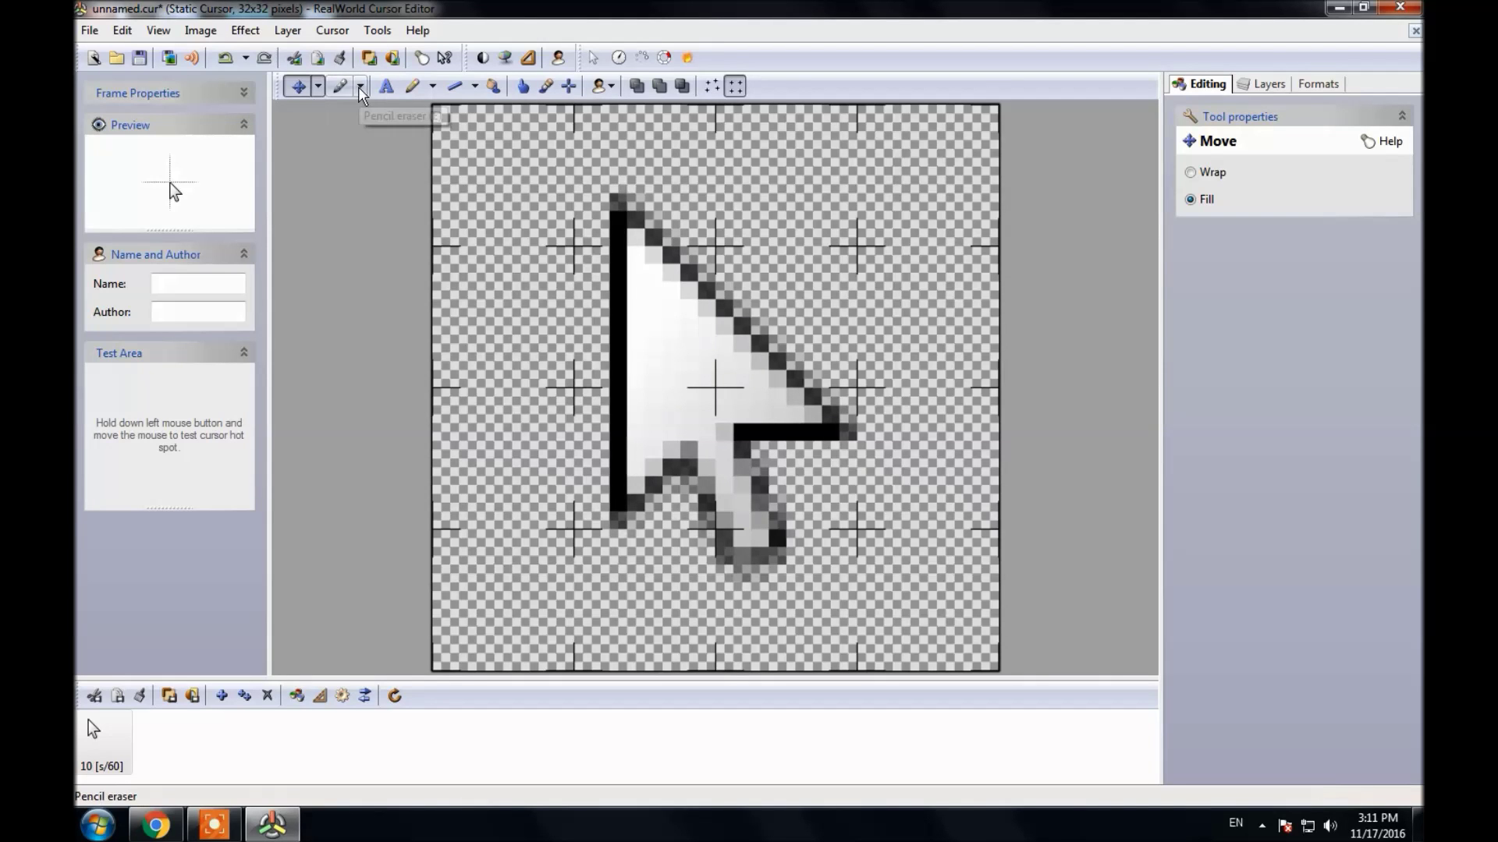
- Draw an elliptical selection of about 27 x 27 pixels around the arrow and shift it slightly up
{"action": "left_click", "coordinate": [318, 86]}
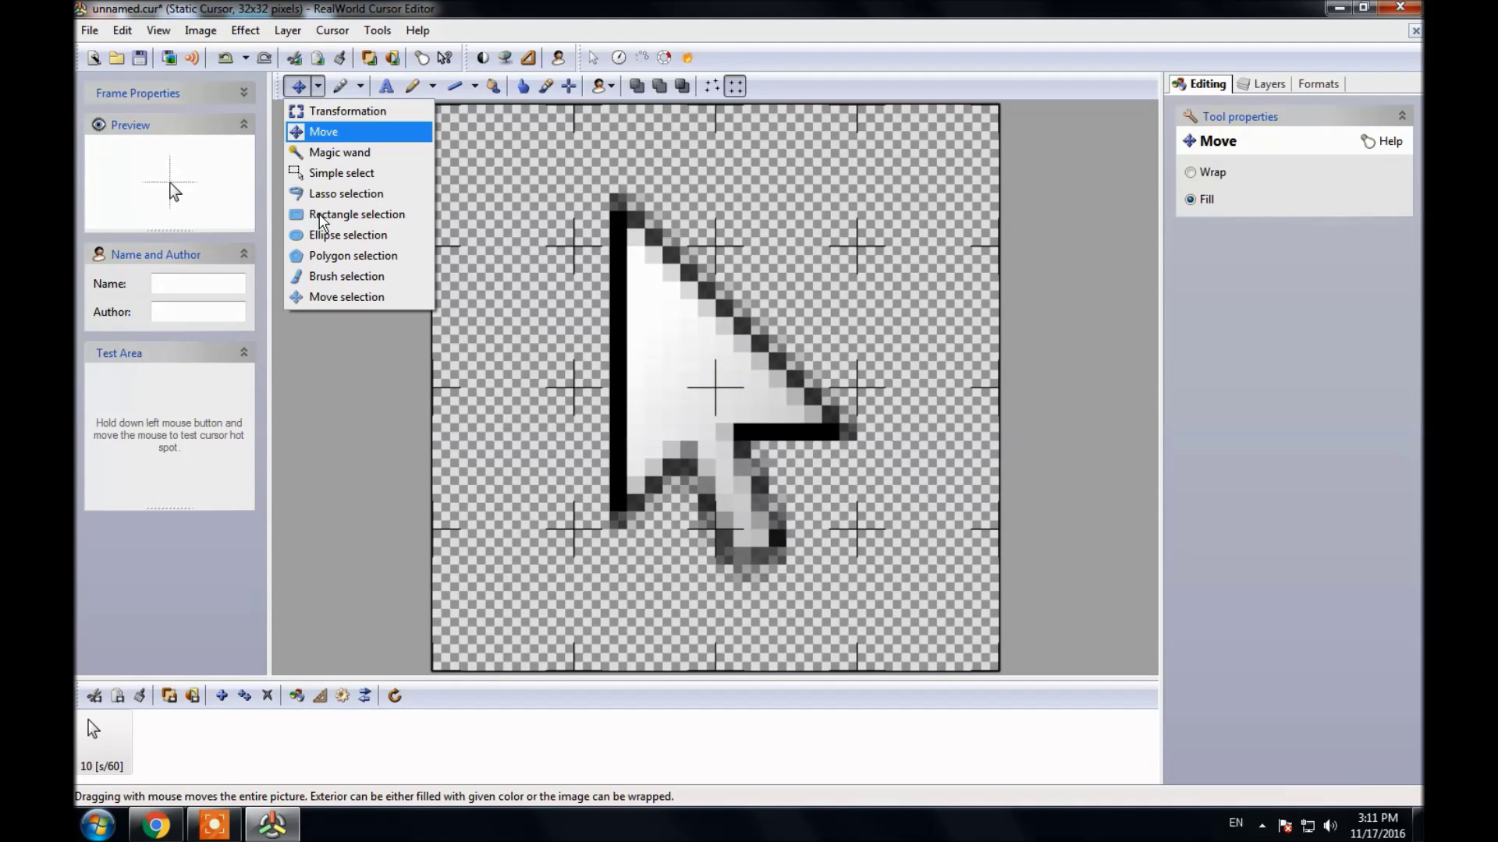
{"action": "left_click", "coordinate": [322, 235]}
{"action": "left_click_drag", "start_coordinate": [473, 153], "coordinate": [950, 629]}
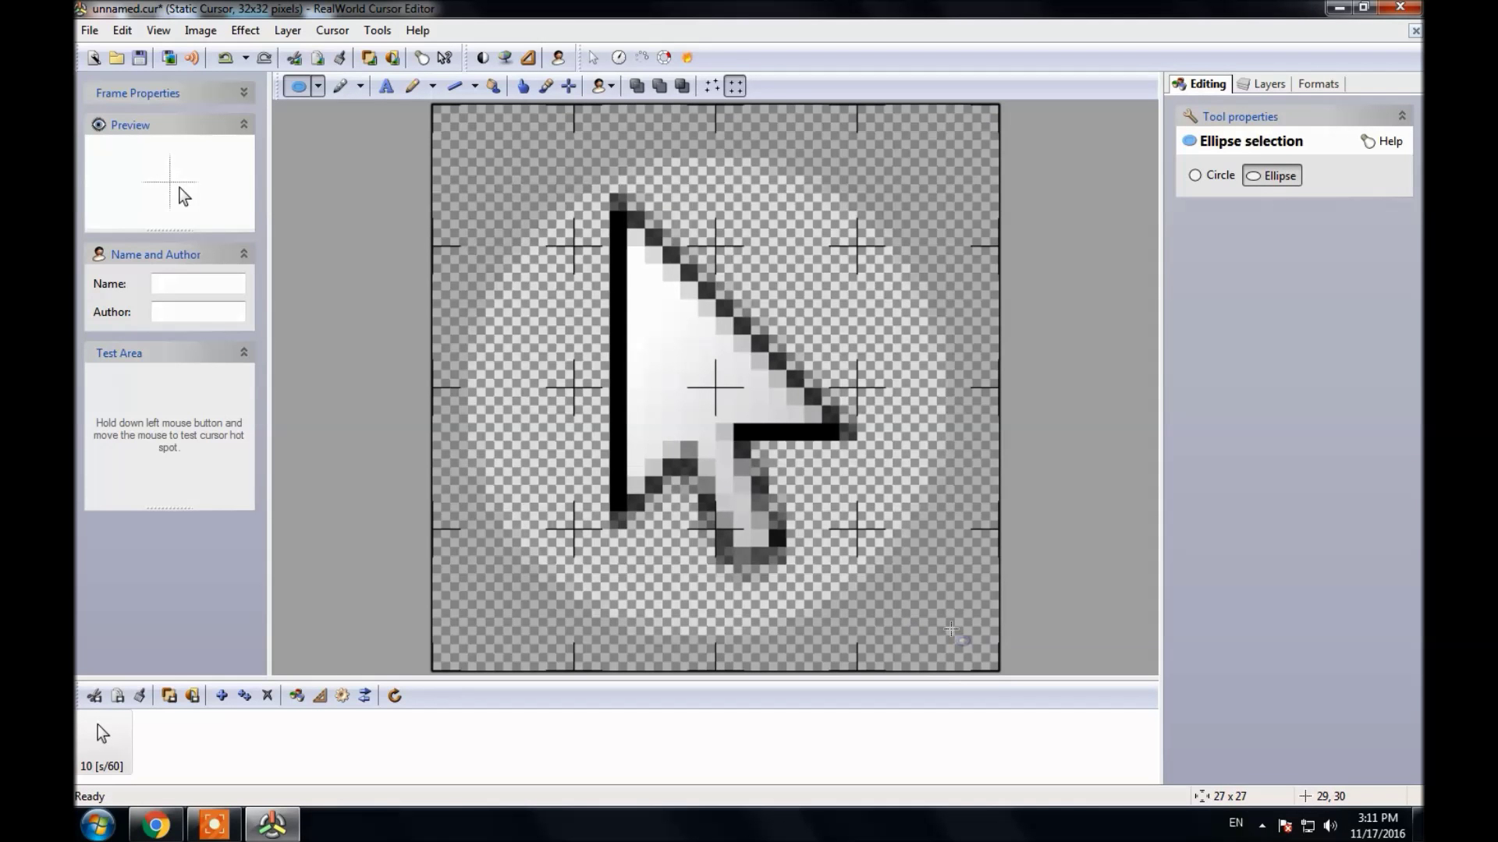
{"action": "left_click_drag", "start_coordinate": [951, 629], "coordinate": [945, 618]}
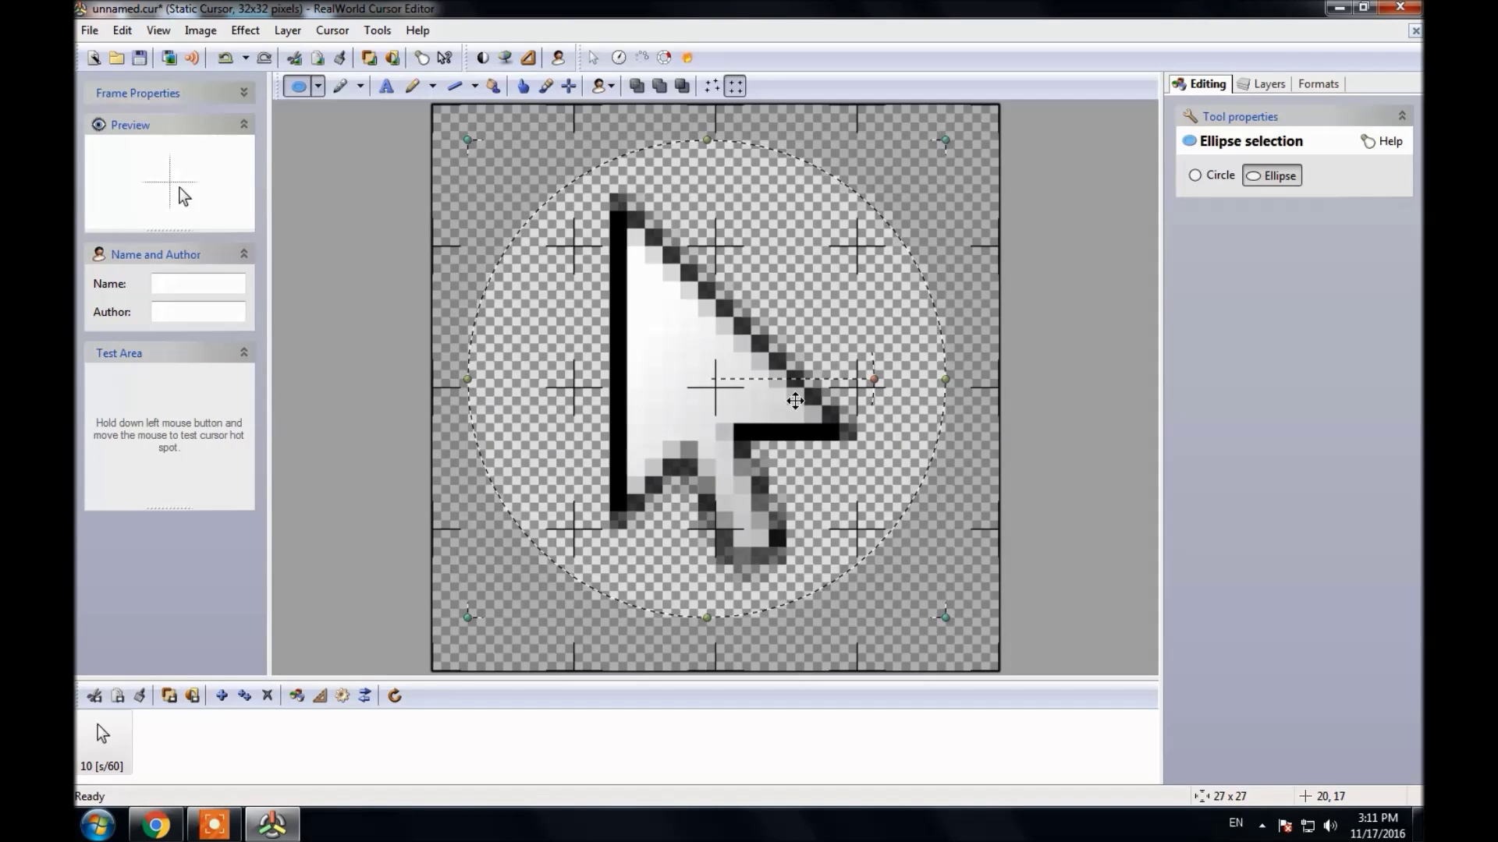
- Flood fill the selected area around the arrow with a semi-transparent yellow at 73.4 opacity
{"action": "key", "text": "f"}
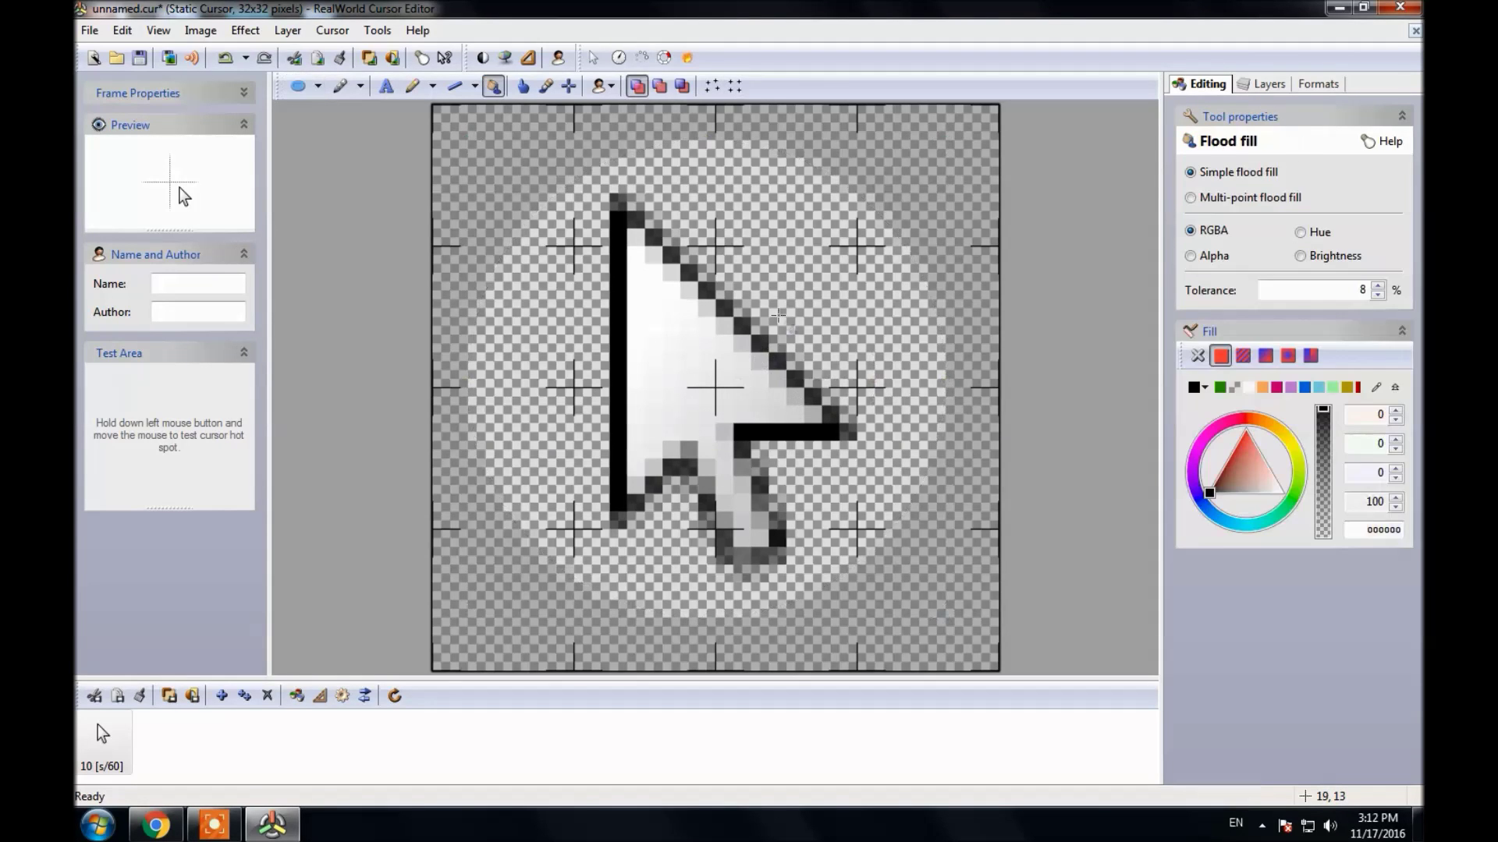
{"action": "left_click", "coordinate": [1232, 472]}
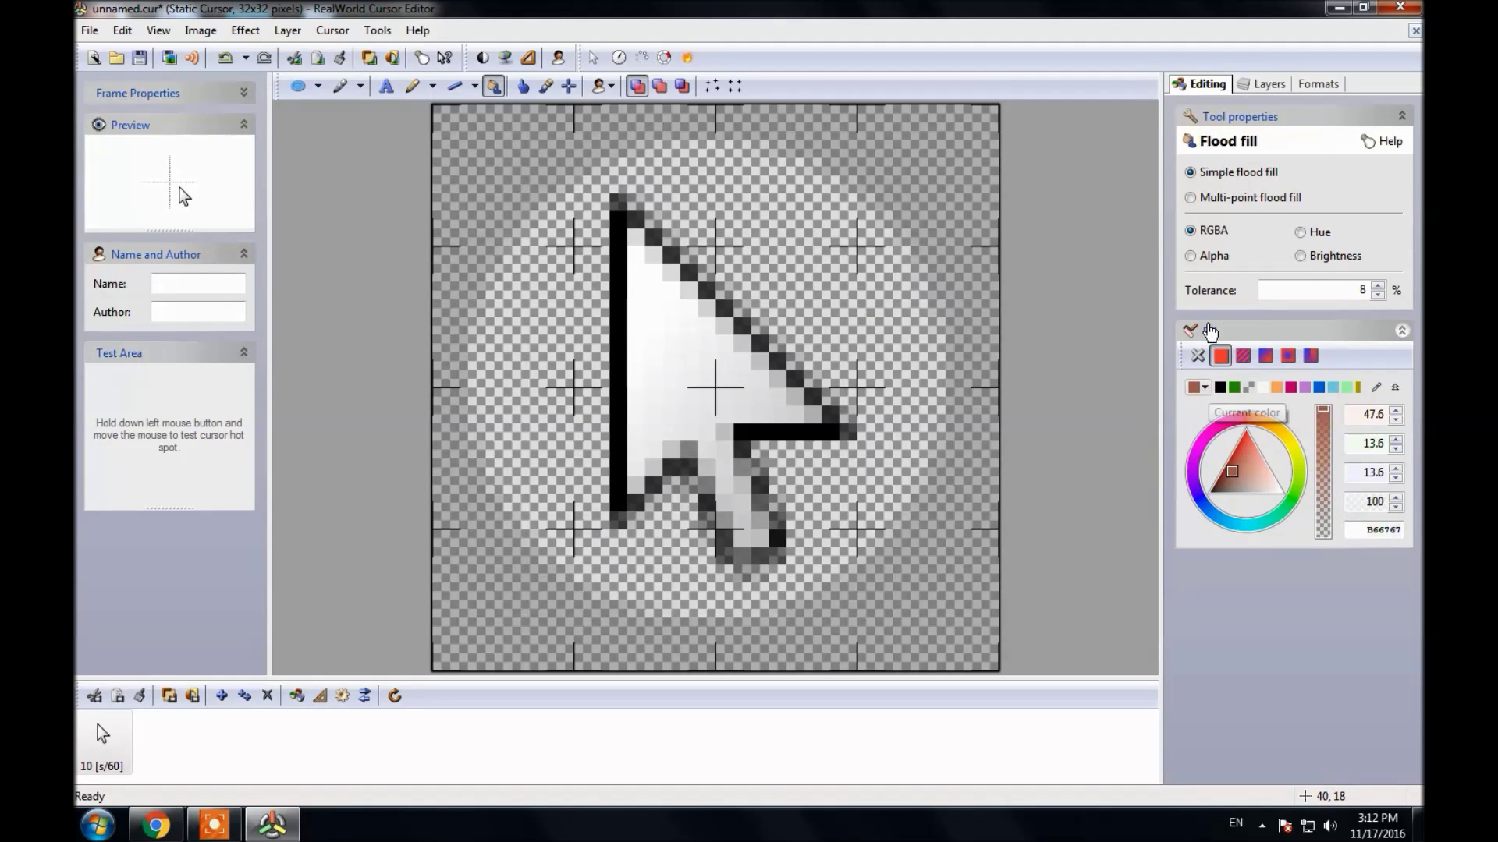
{"action": "left_click", "coordinate": [1272, 472]}
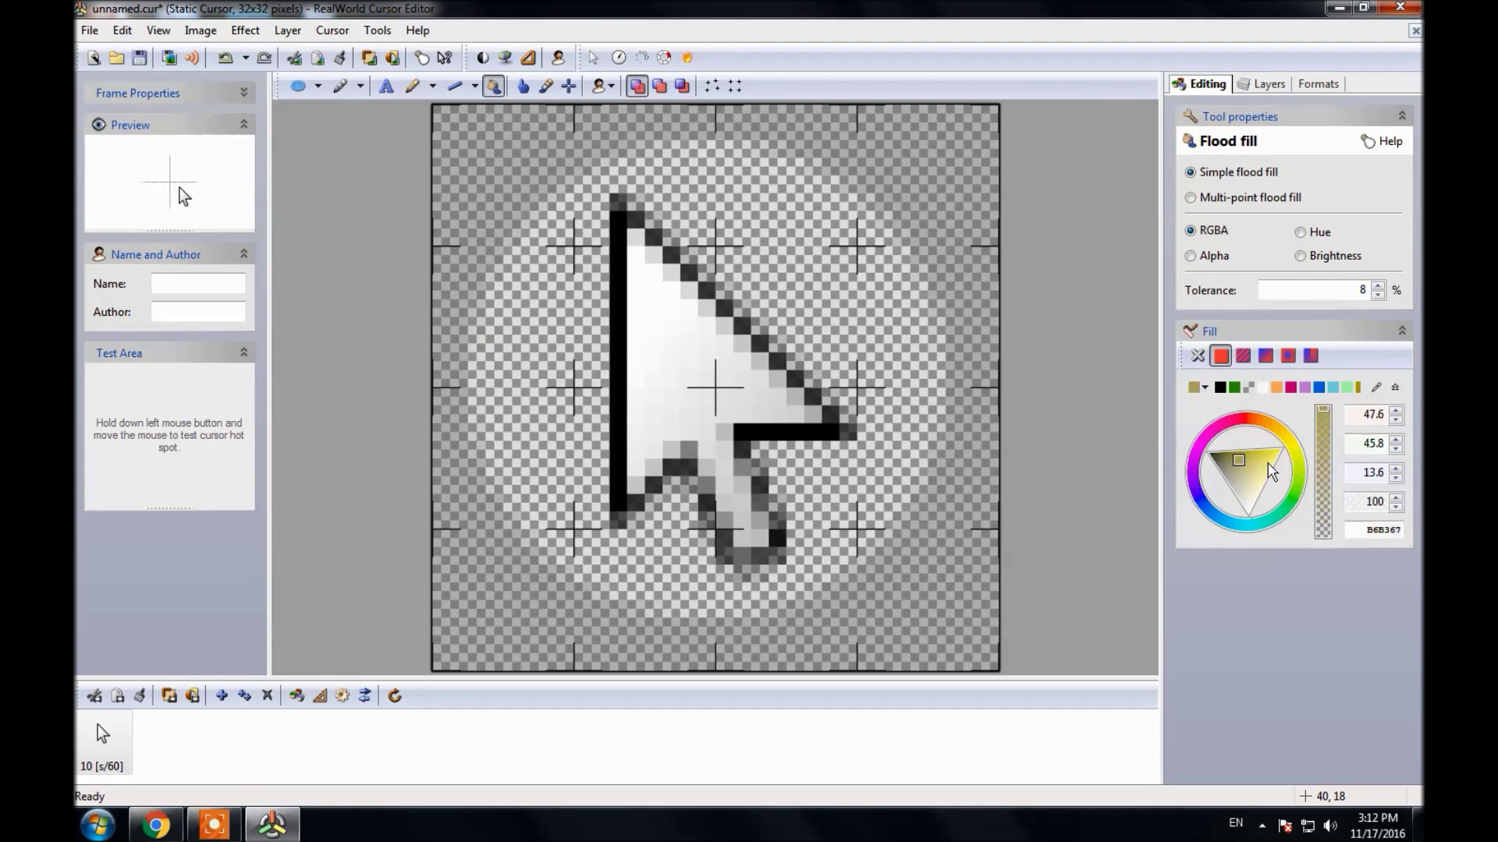
{"action": "left_click", "coordinate": [1262, 465]}
{"action": "left_click", "coordinate": [1321, 450]}
{"action": "left_click", "coordinate": [1319, 442]}
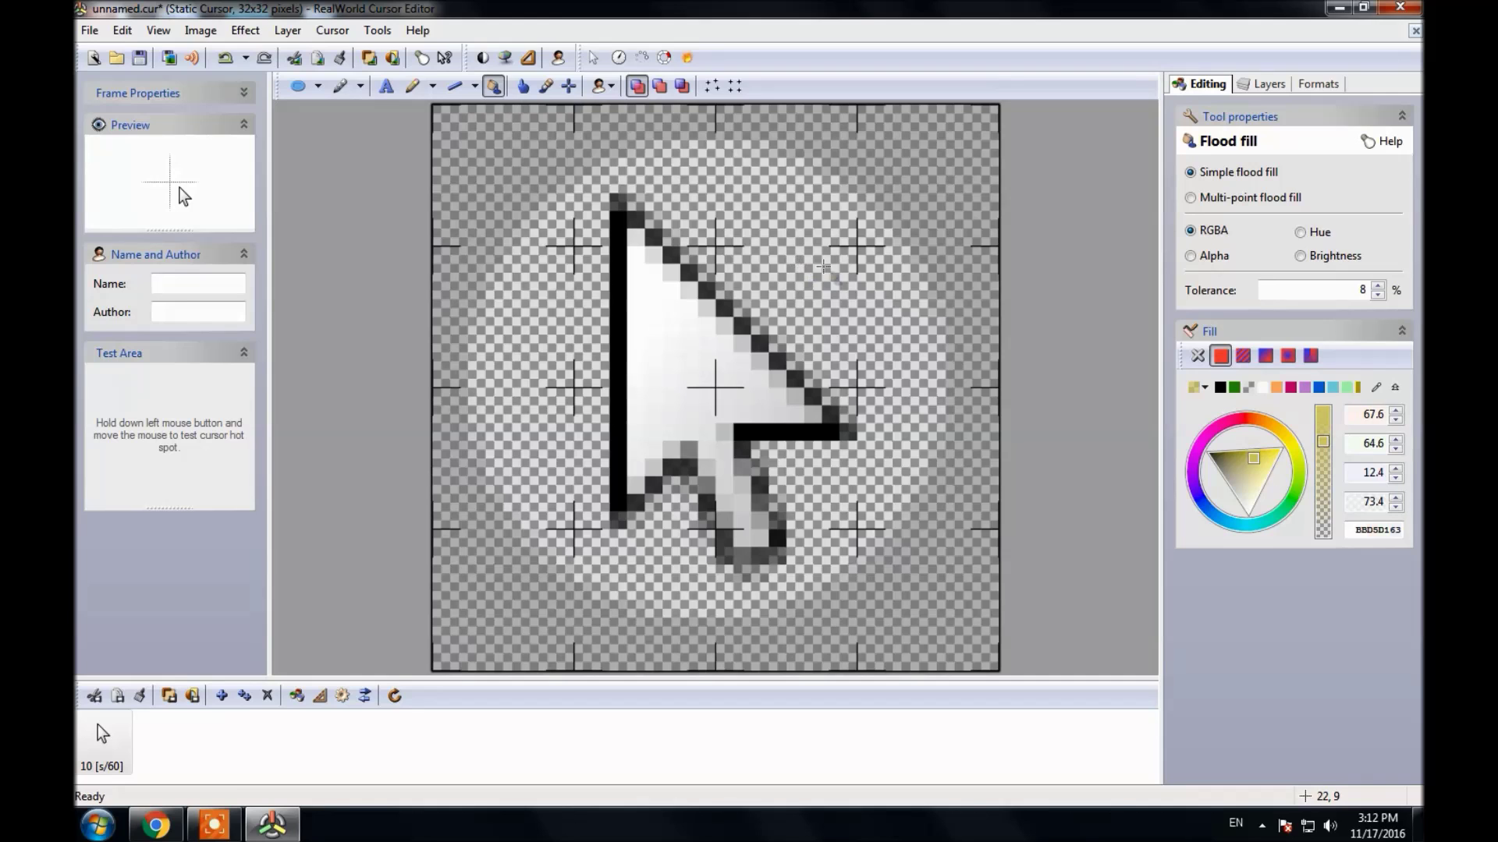
{"action": "left_click", "coordinate": [825, 267]}
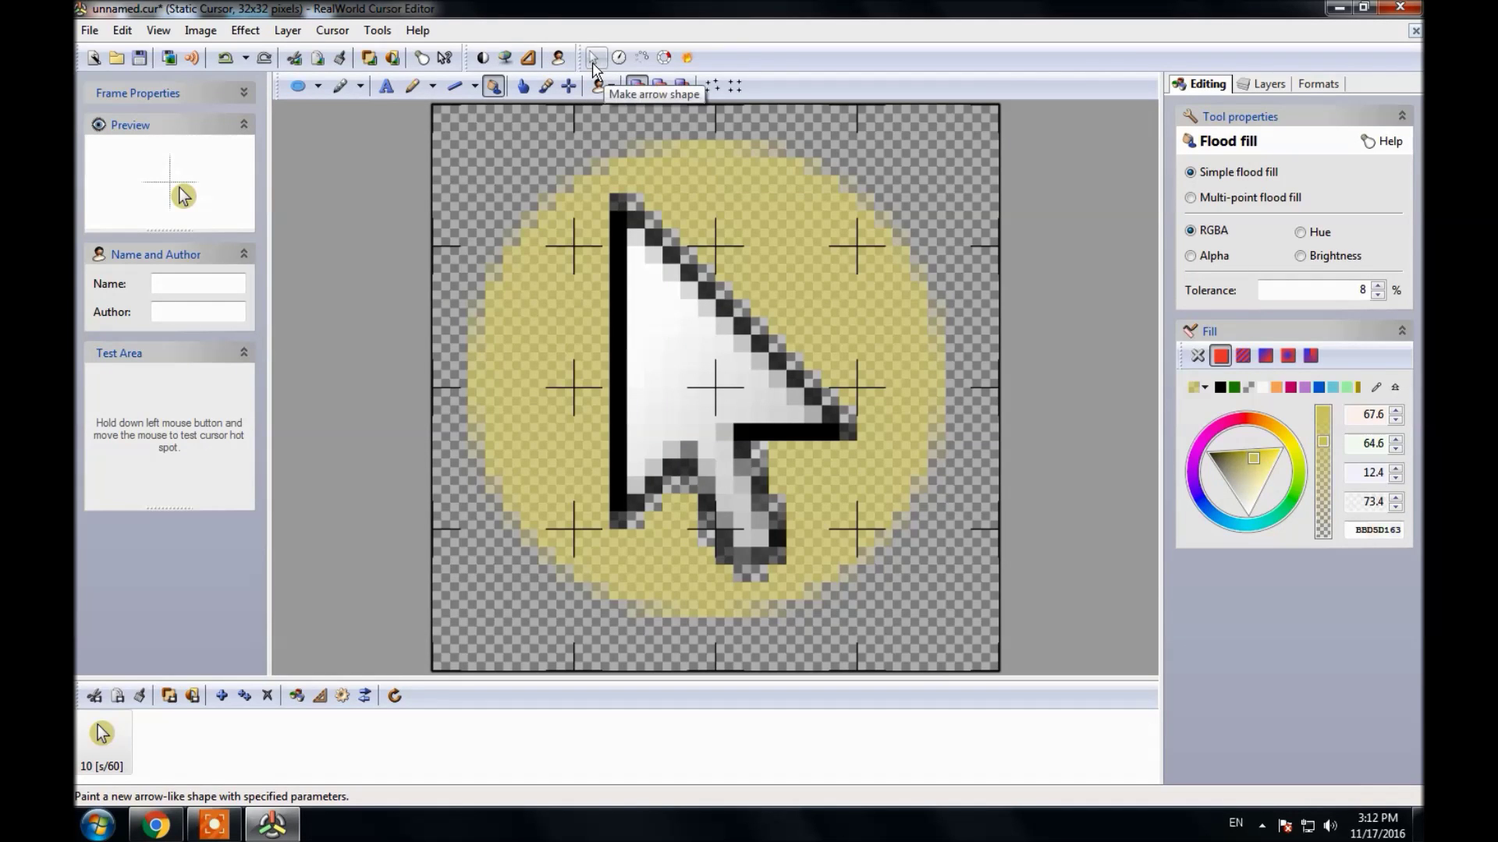
- Set the cursor's hot spot on the tip of the arrow with the Cursor Hot Spot tool
{"action": "left_click", "coordinate": [570, 87]}
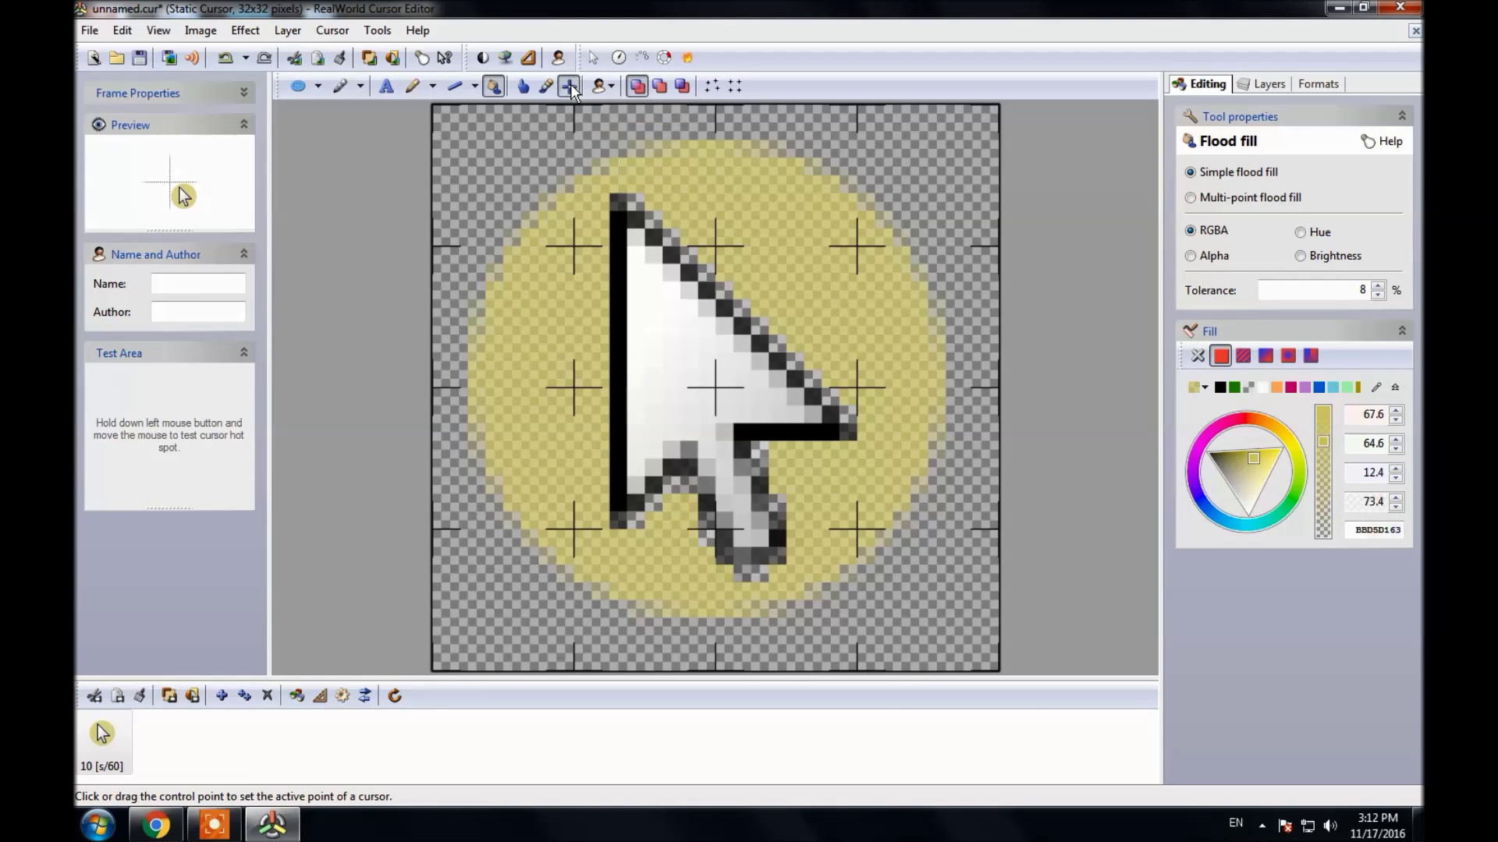
{"action": "left_click", "coordinate": [628, 224]}
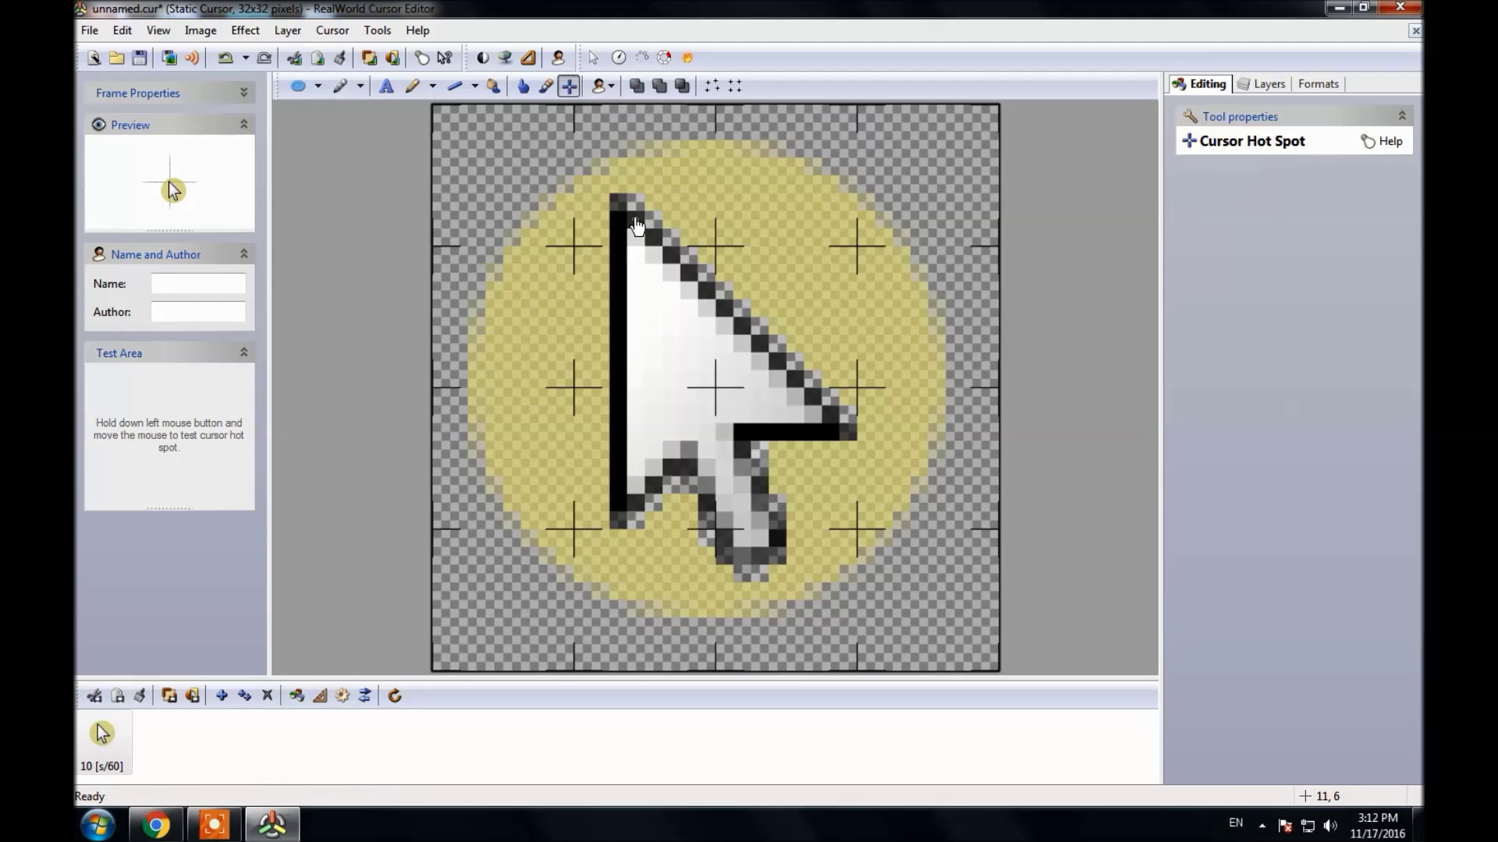
{"action": "left_click", "coordinate": [632, 218]}
{"action": "left_click", "coordinate": [625, 216]}
{"action": "left_click", "coordinate": [626, 219]}
{"action": "left_click", "coordinate": [624, 219]}
- Save the cursor to the Desktop as a static cursor file named "Cursor style"
{"action": "left_click", "coordinate": [90, 31]}
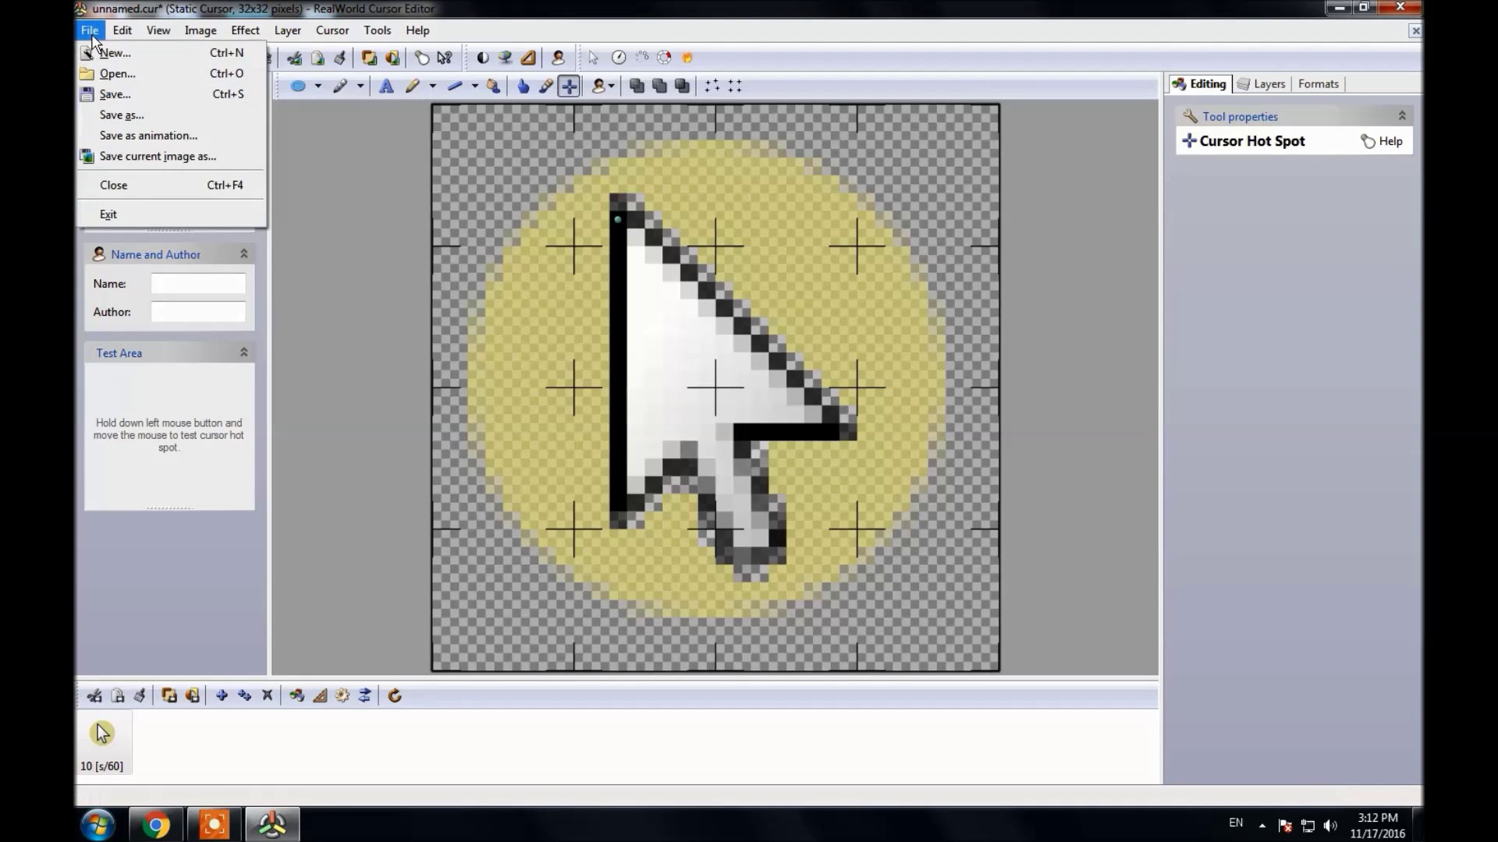
{"action": "left_click", "coordinate": [121, 116]}
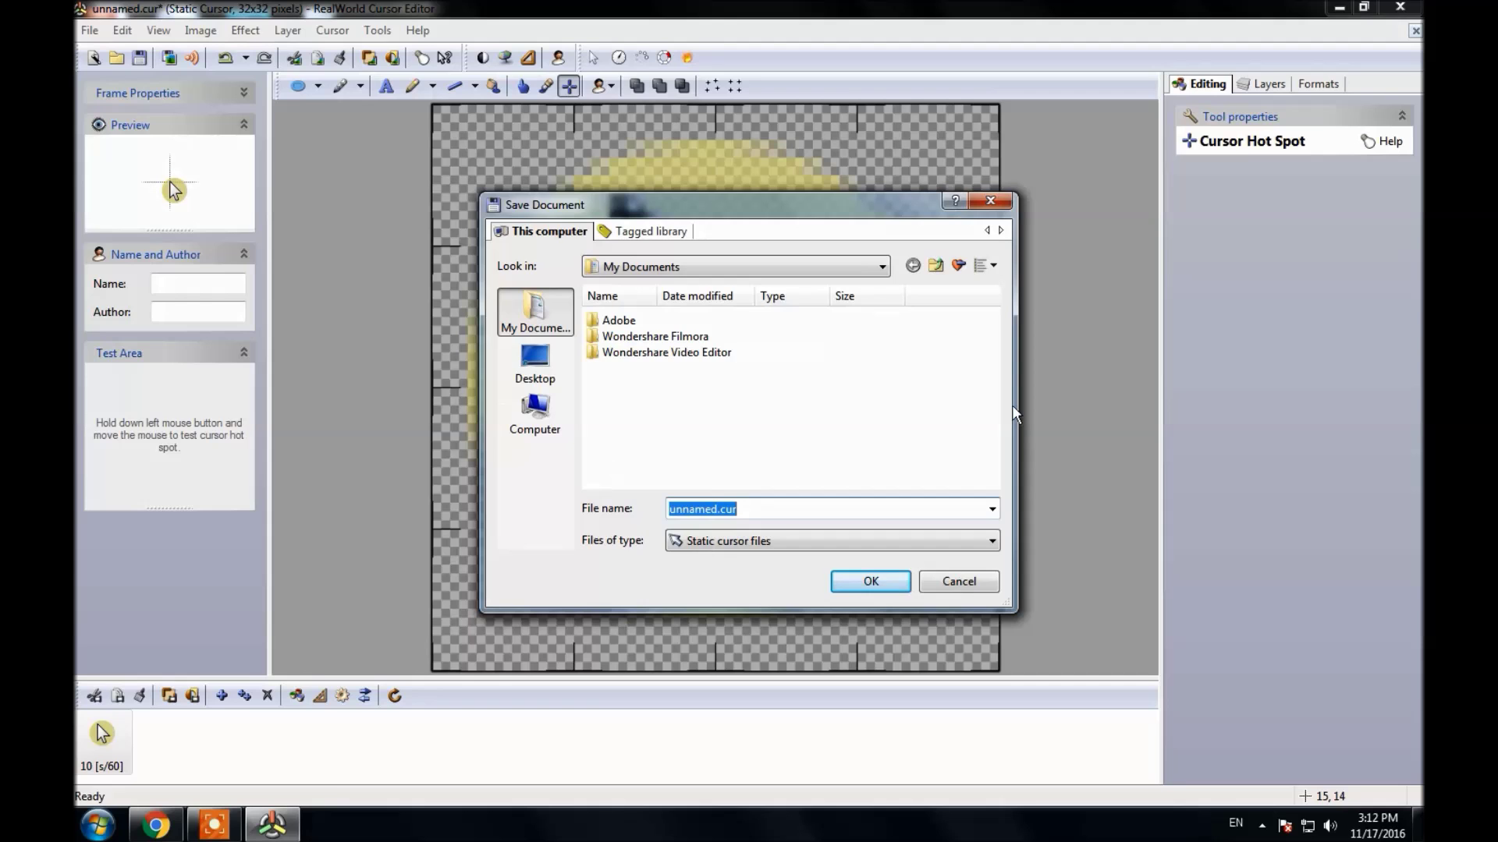
{"action": "left_click", "coordinate": [872, 271]}
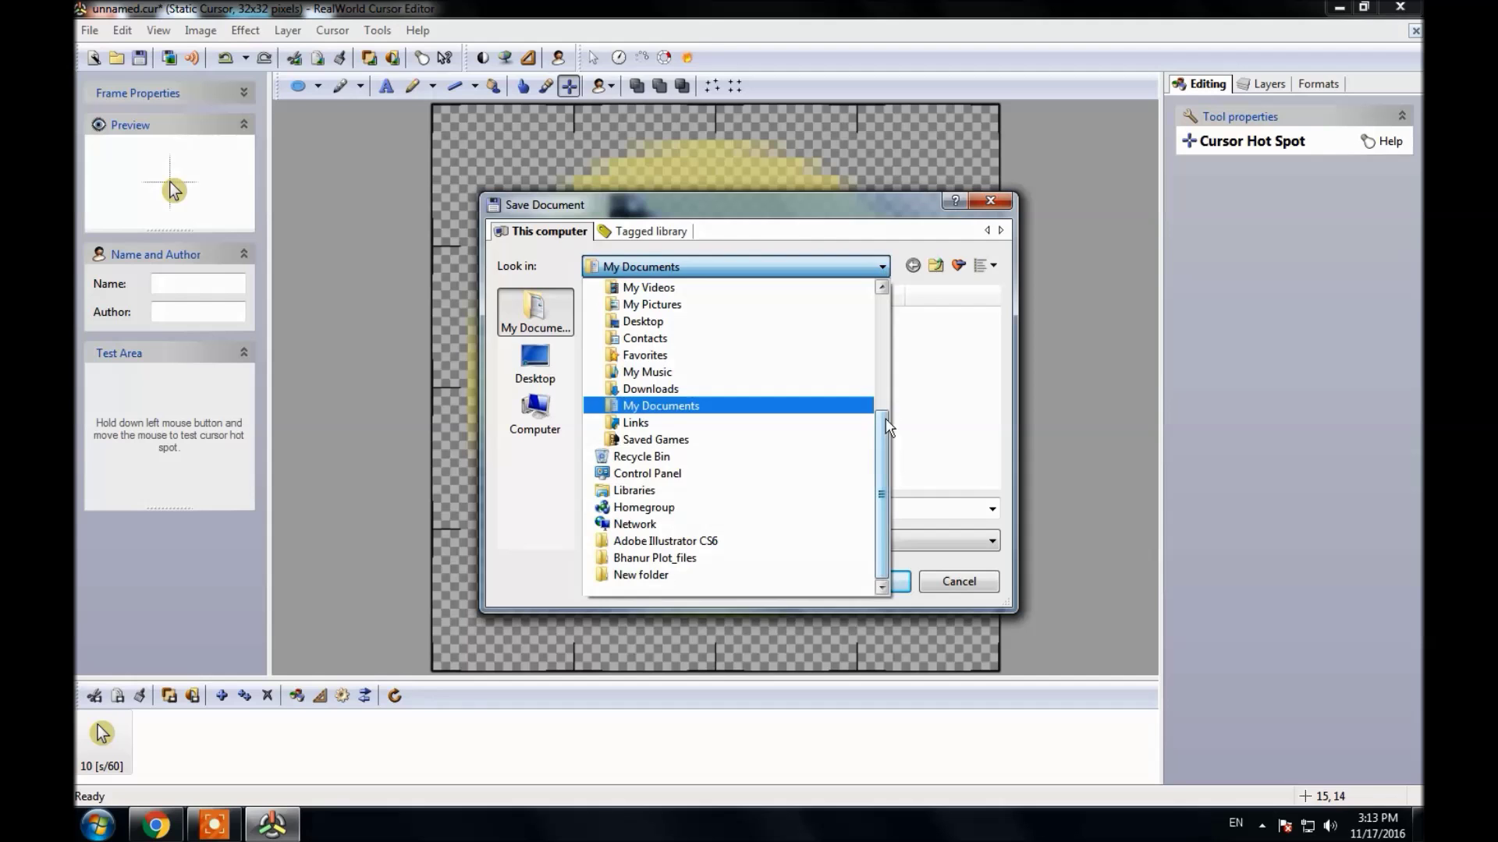
{"action": "left_click_drag", "start_coordinate": [887, 427], "coordinate": [887, 286]}
{"action": "left_click", "coordinate": [686, 287]}
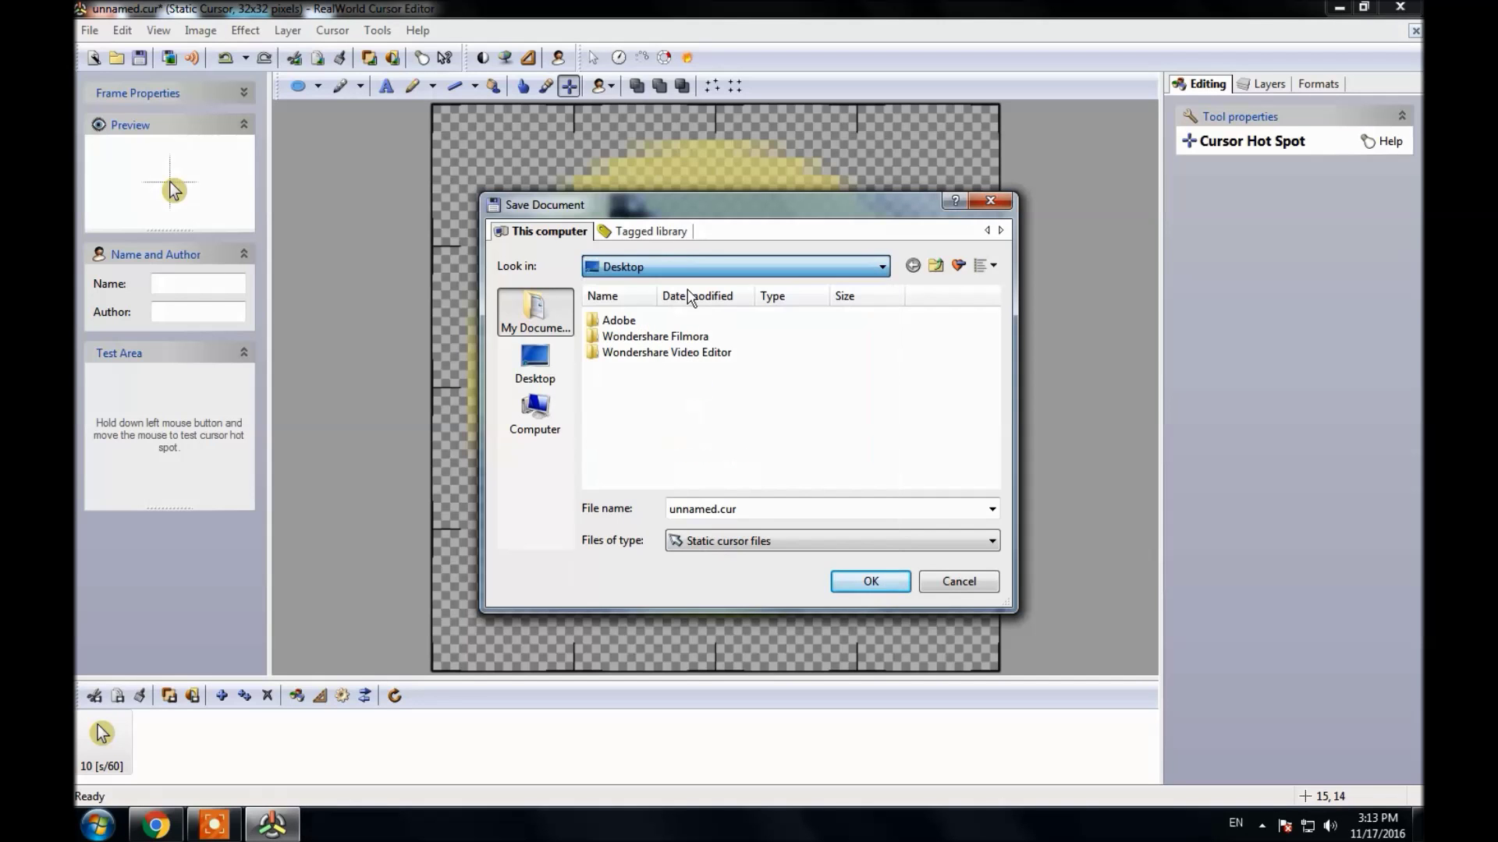
{"action": "left_click", "coordinate": [747, 509]}
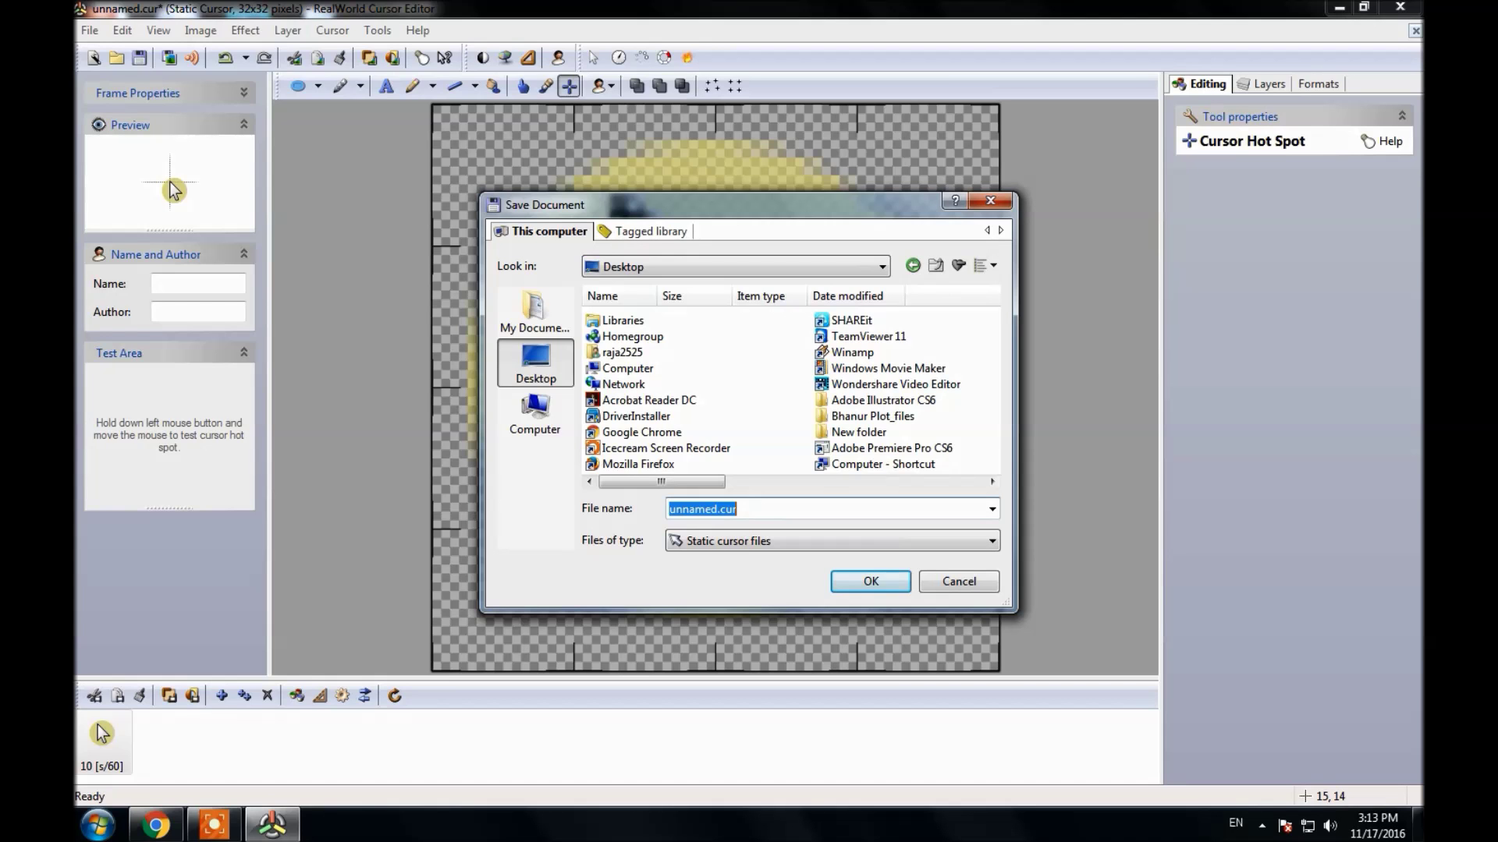
{"action": "type", "text": "Cursor style"}
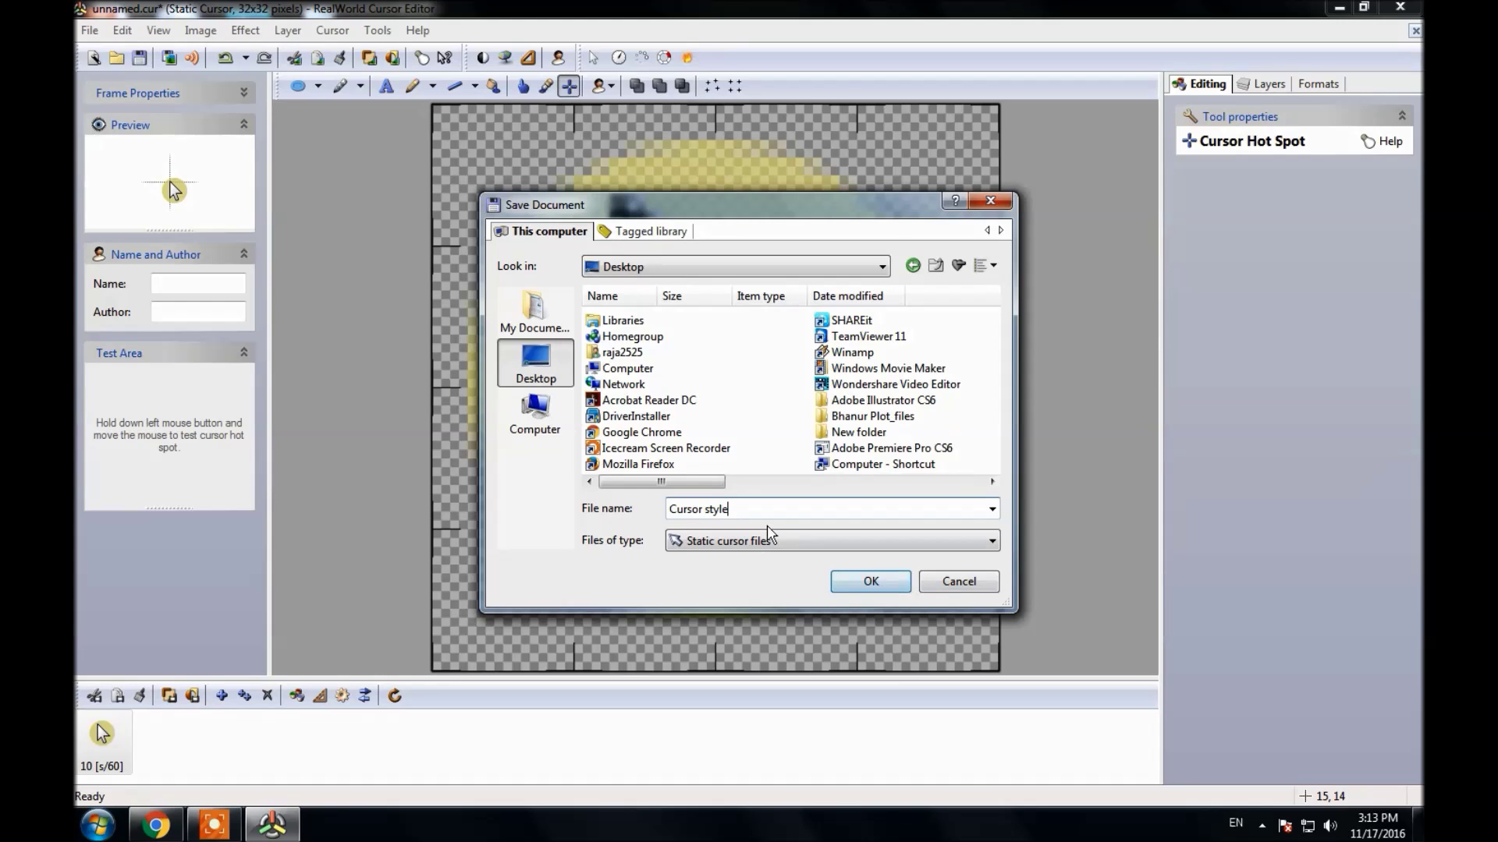
{"action": "left_click", "coordinate": [869, 583]}
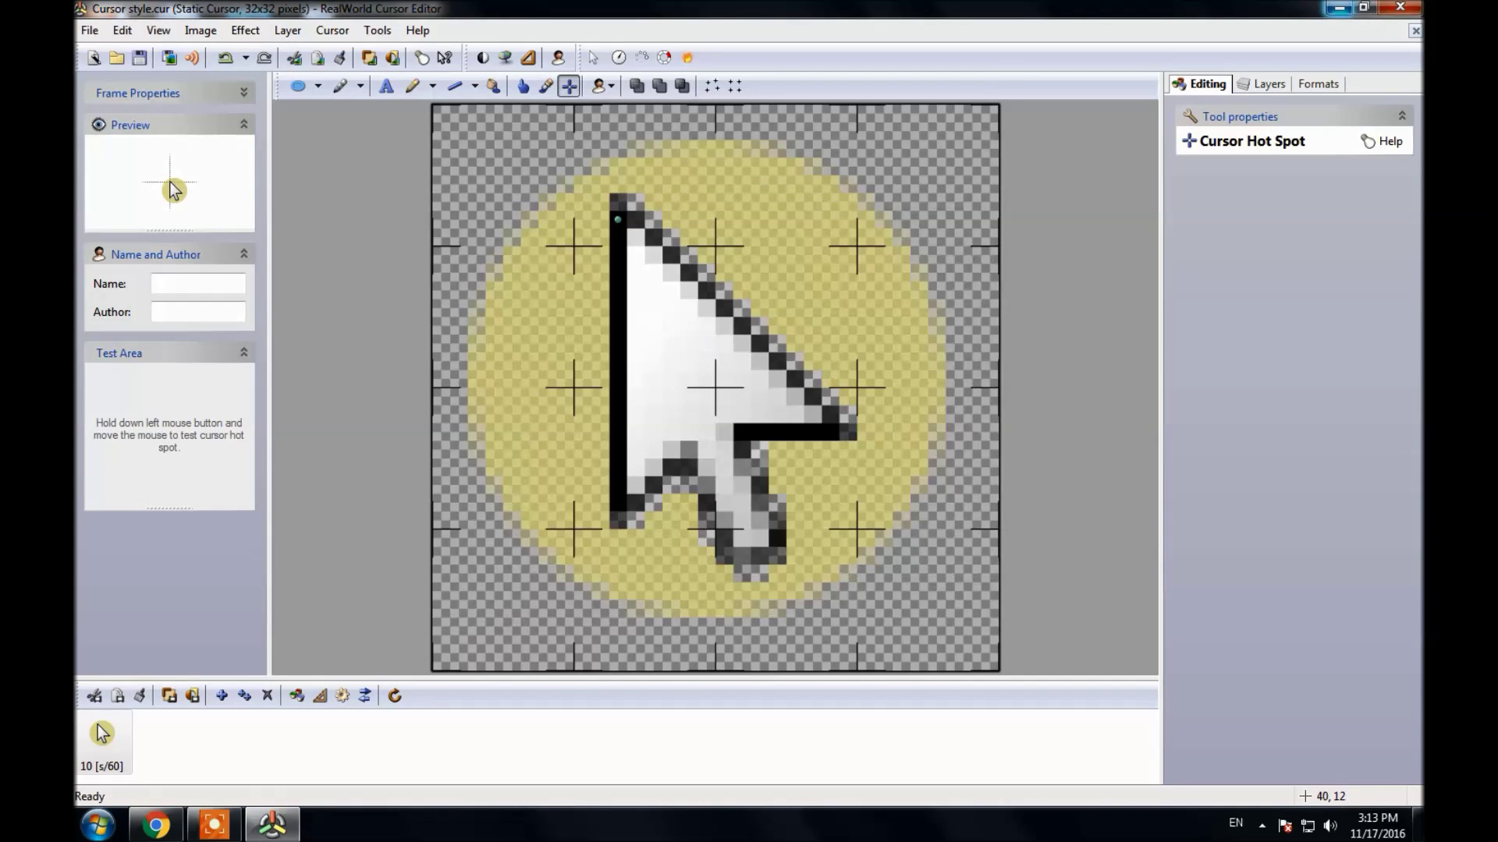
- Minimize the editor, open the Windows Control Panel and move the Cursor style file to an empty desktop area away from the other icons
{"action": "left_click", "coordinate": [1338, 8]}
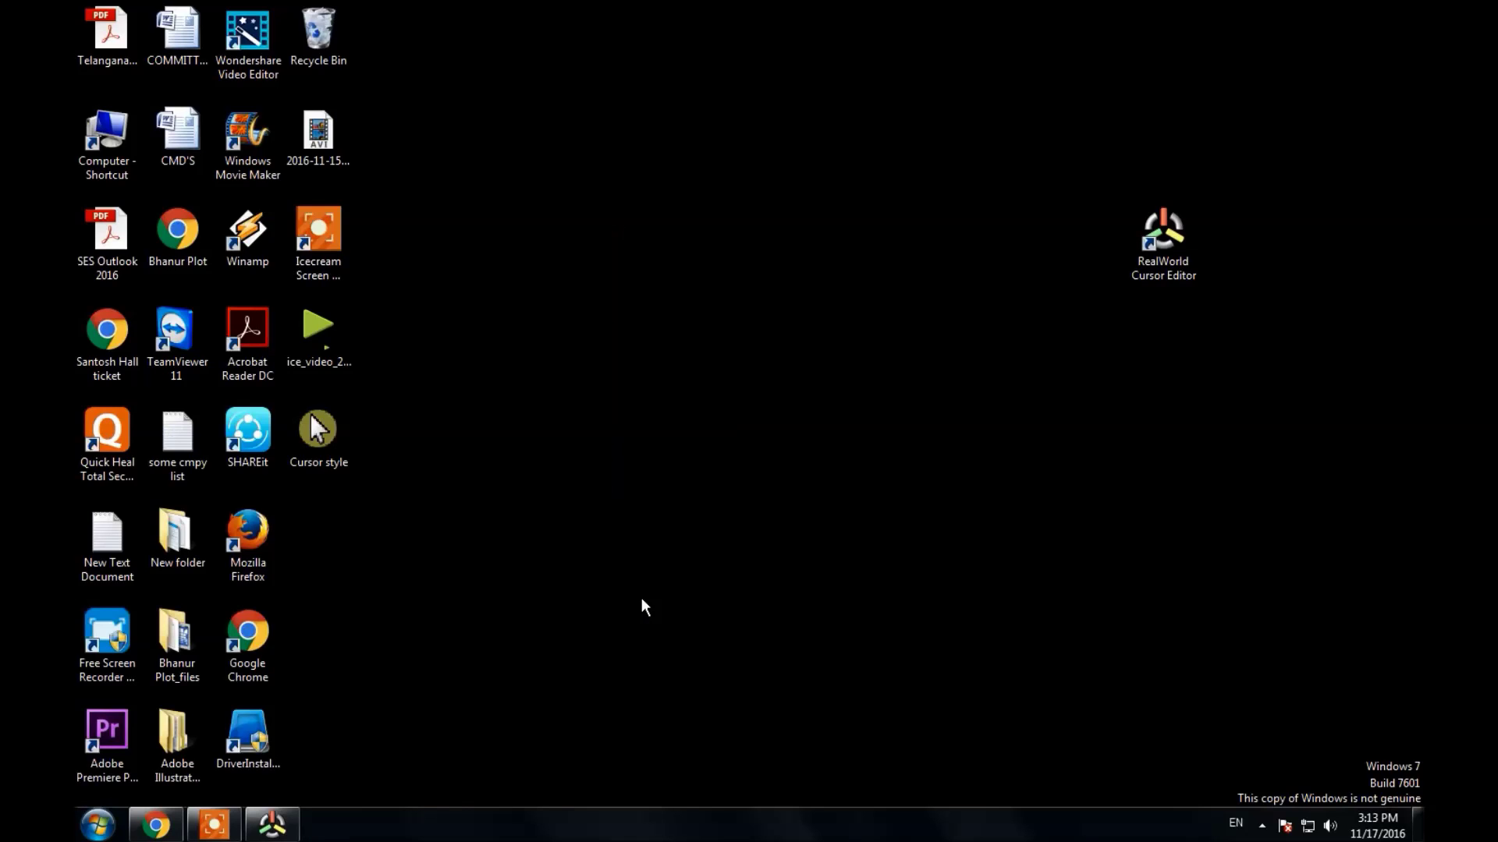
{"action": "left_click", "coordinate": [100, 829]}
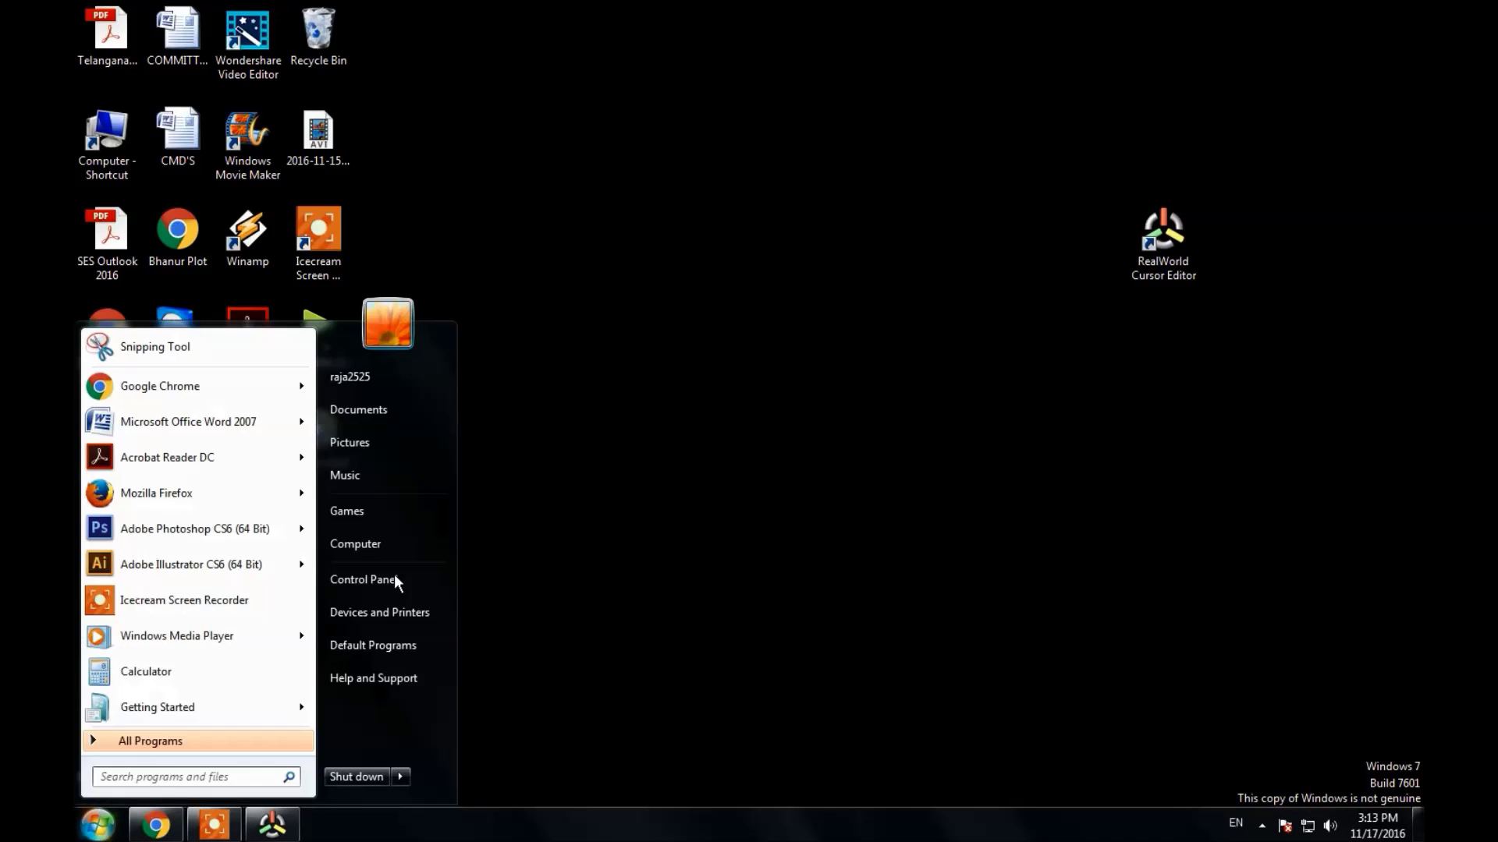
{"action": "left_click", "coordinate": [388, 575]}
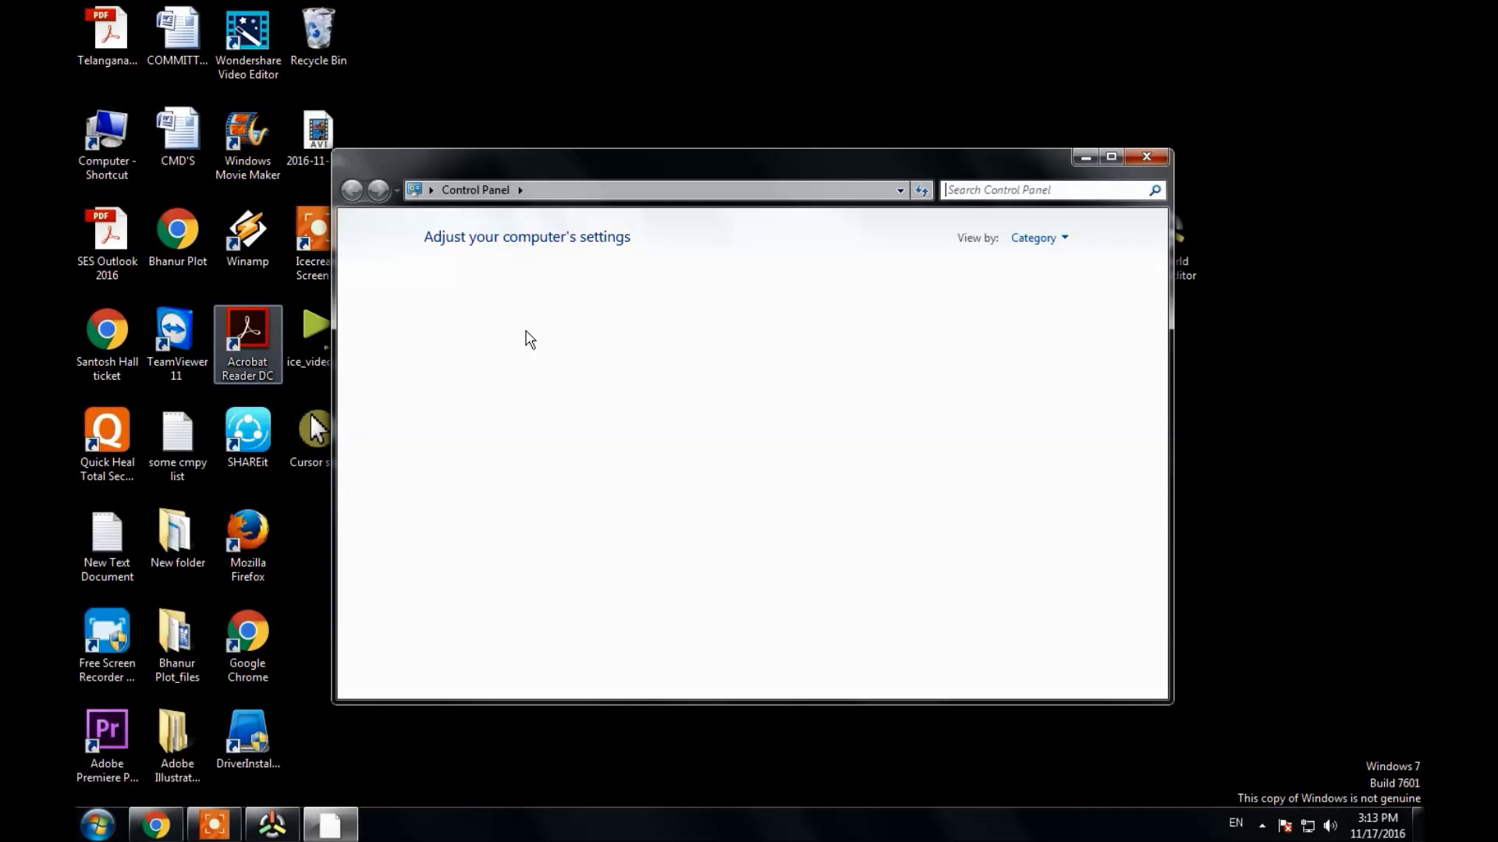
{"action": "left_click_drag", "start_coordinate": [486, 160], "coordinate": [623, 152]}
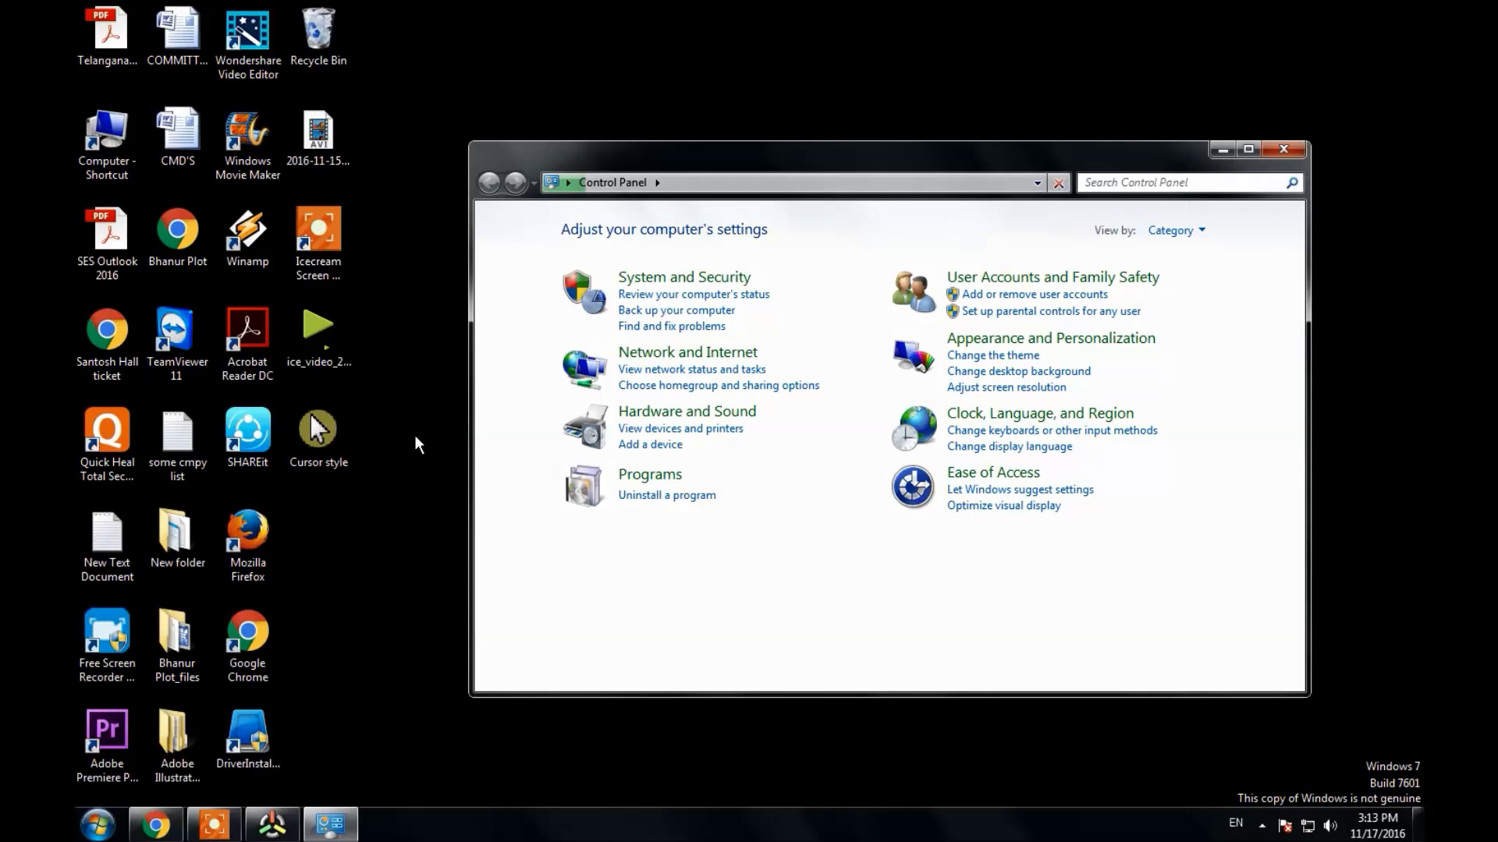
{"action": "left_click_drag", "start_coordinate": [1231, 312], "coordinate": [1374, 335]}
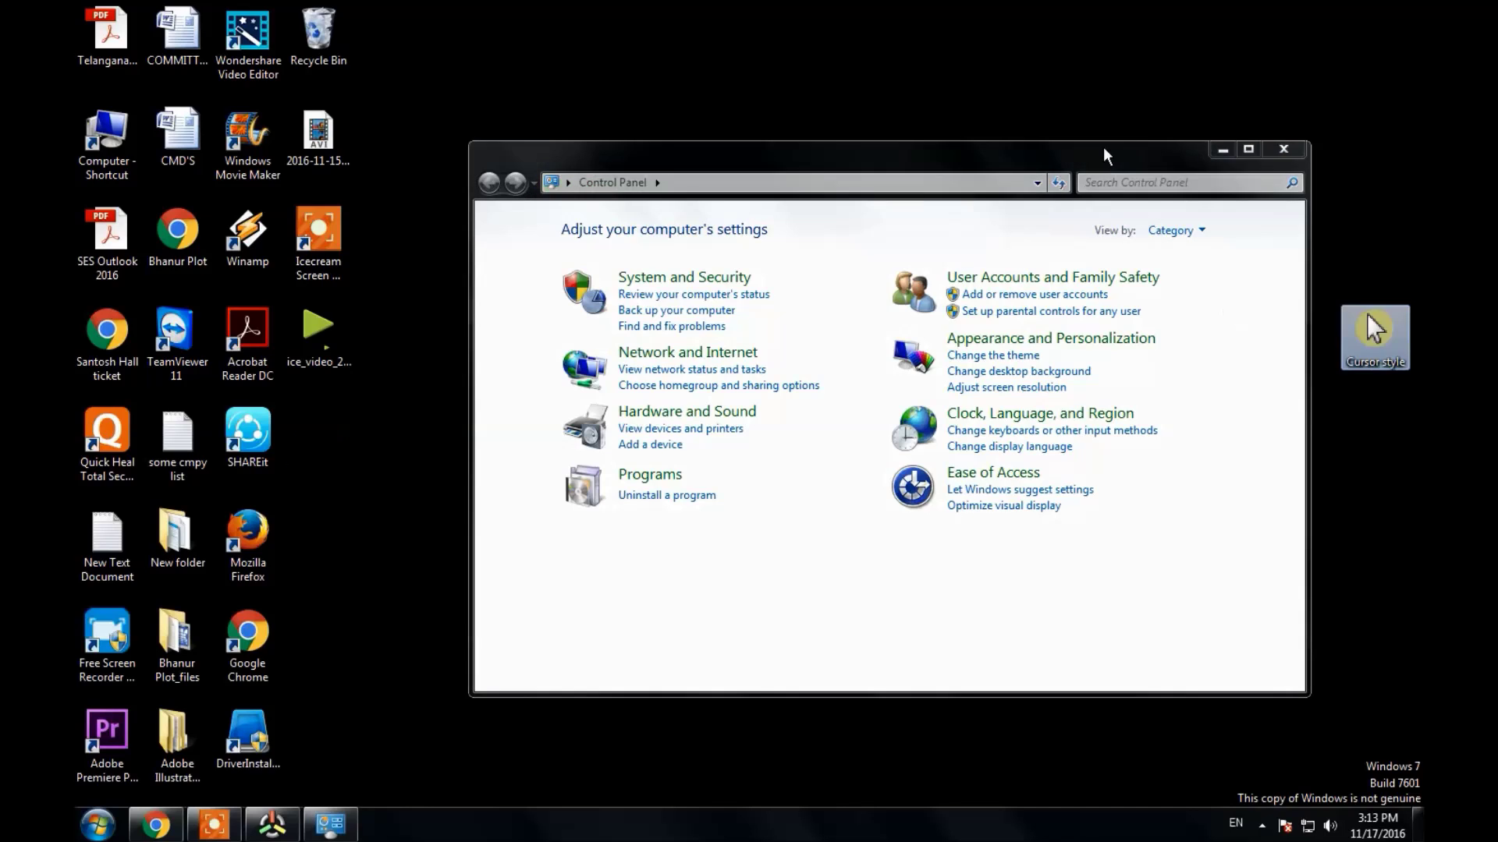
{"action": "left_click_drag", "start_coordinate": [1103, 147], "coordinate": [985, 170]}
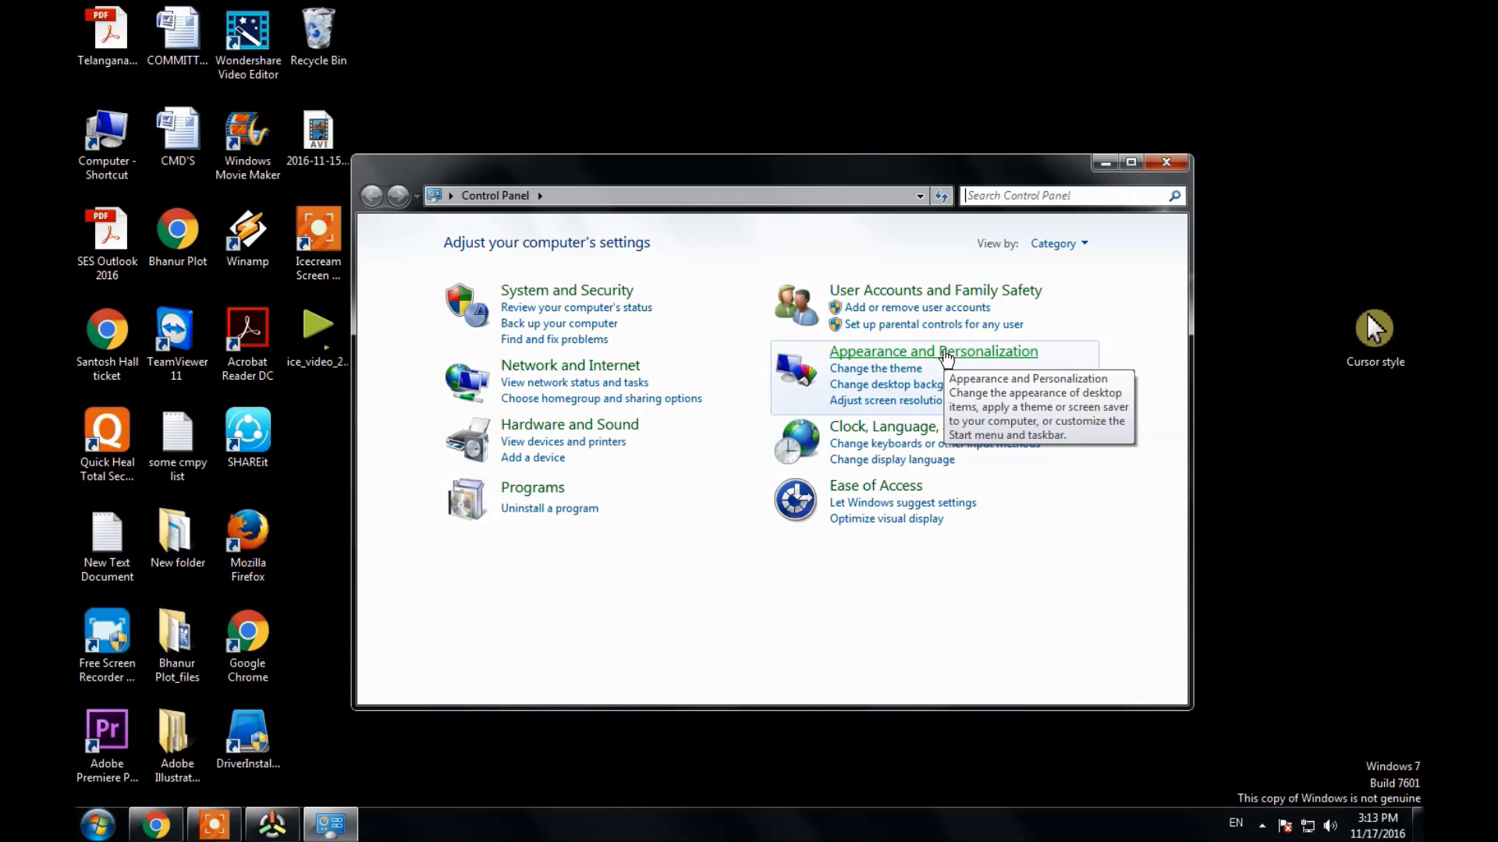
- Open the mouse pointer settings through Appearance and Personalization in the Control Panel
{"action": "left_click", "coordinate": [946, 355]}
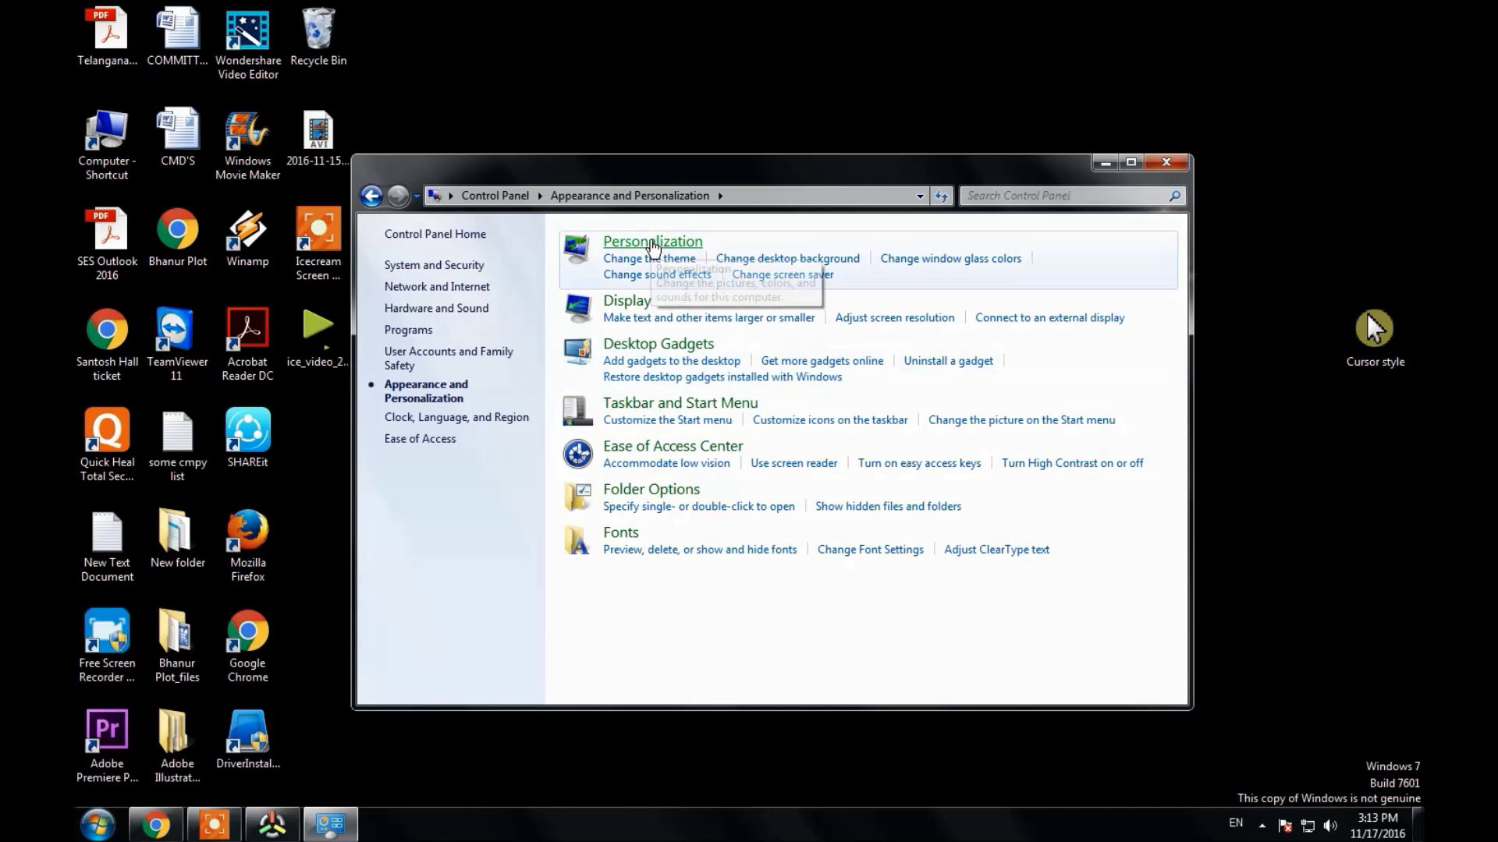
{"action": "left_click", "coordinate": [654, 244]}
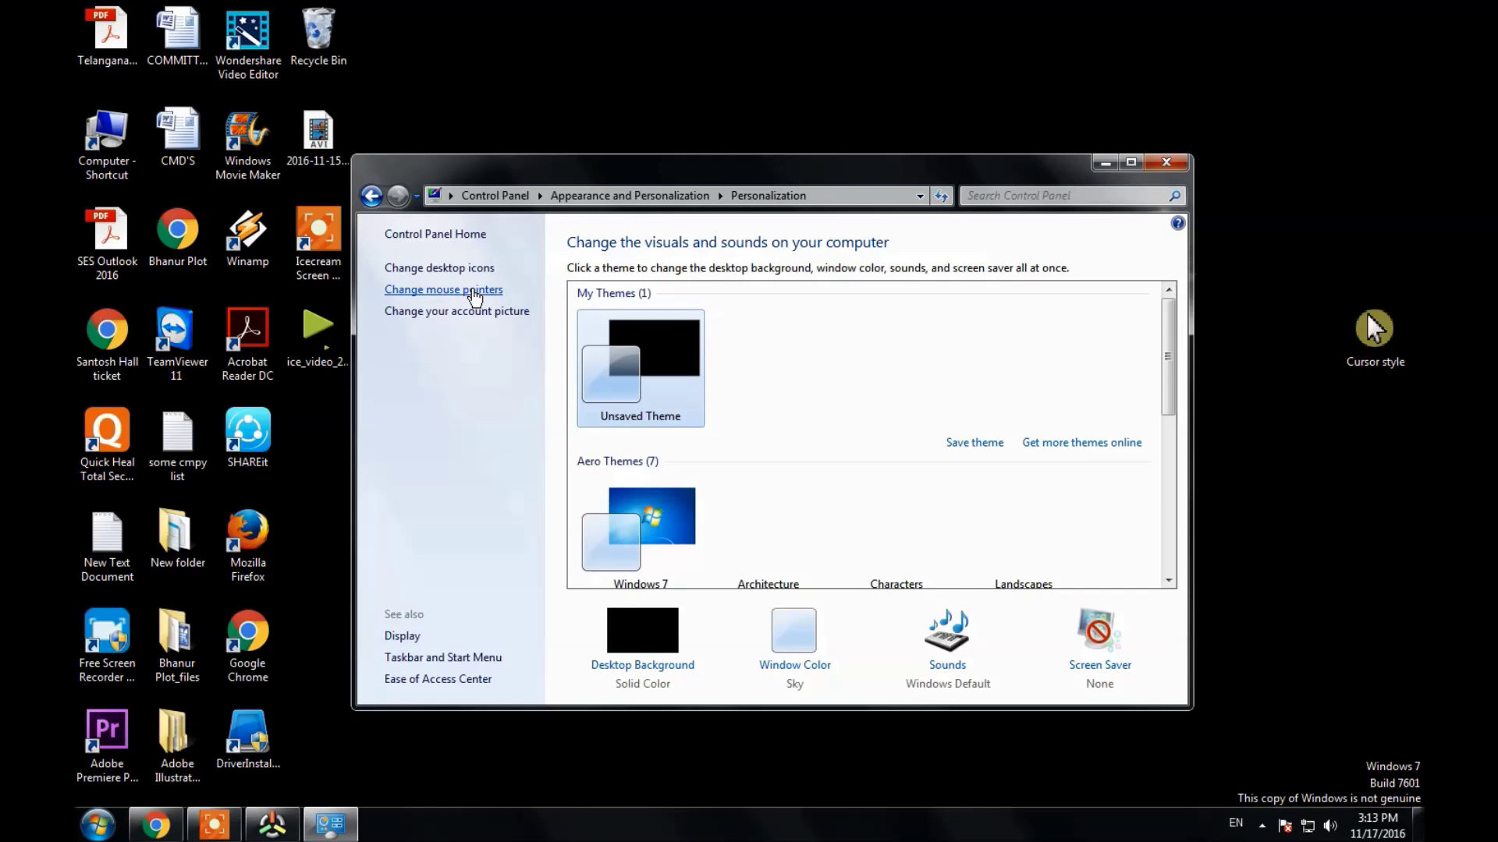
{"action": "left_click", "coordinate": [473, 292]}
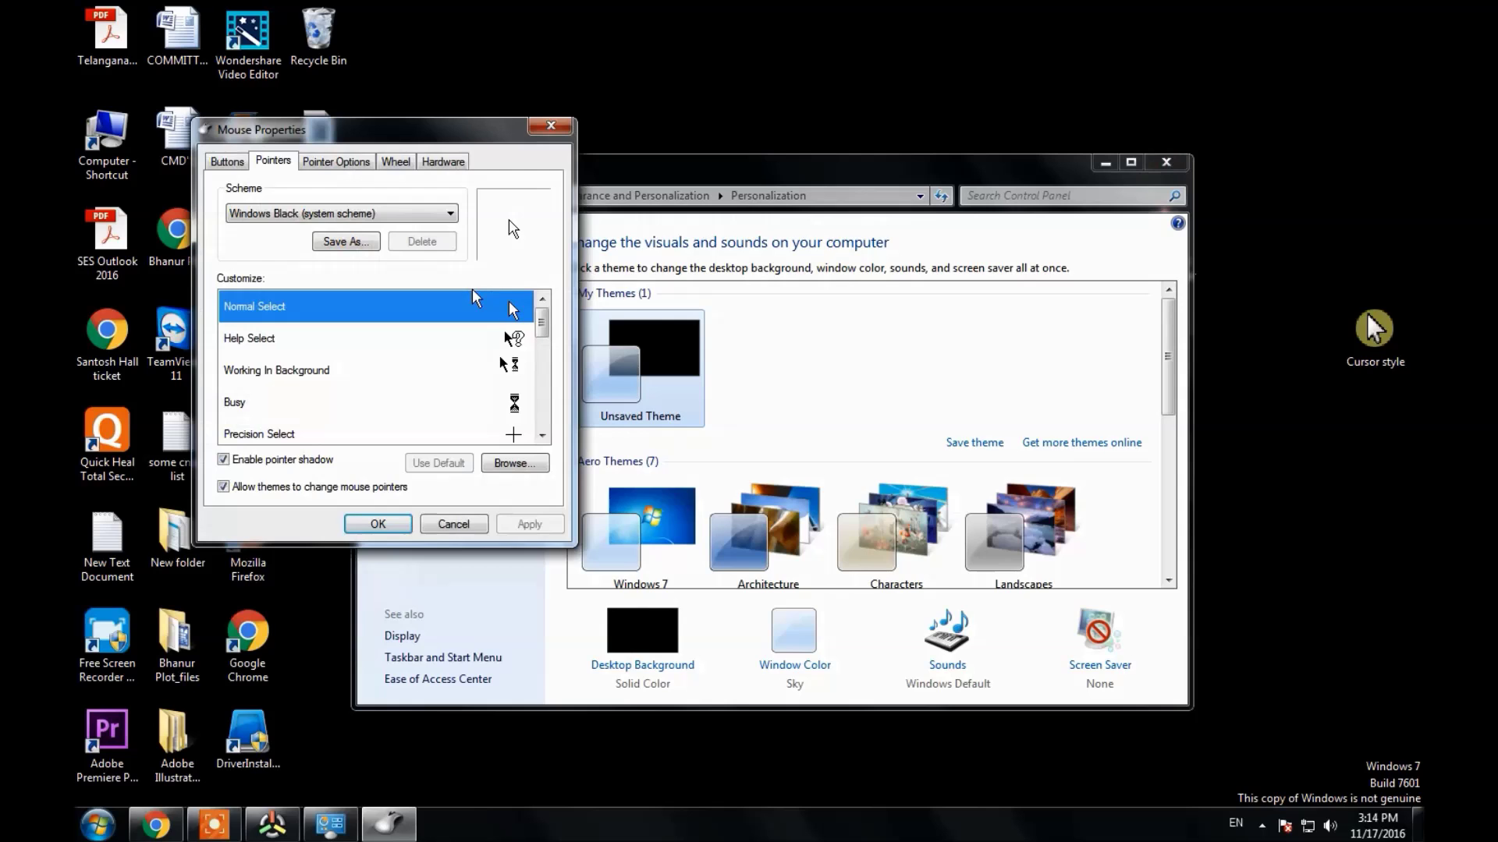
- Assign the Cursor style file from the Desktop to the Normal Select pointer, apply it and close the settings windows
{"action": "left_click", "coordinate": [531, 464]}
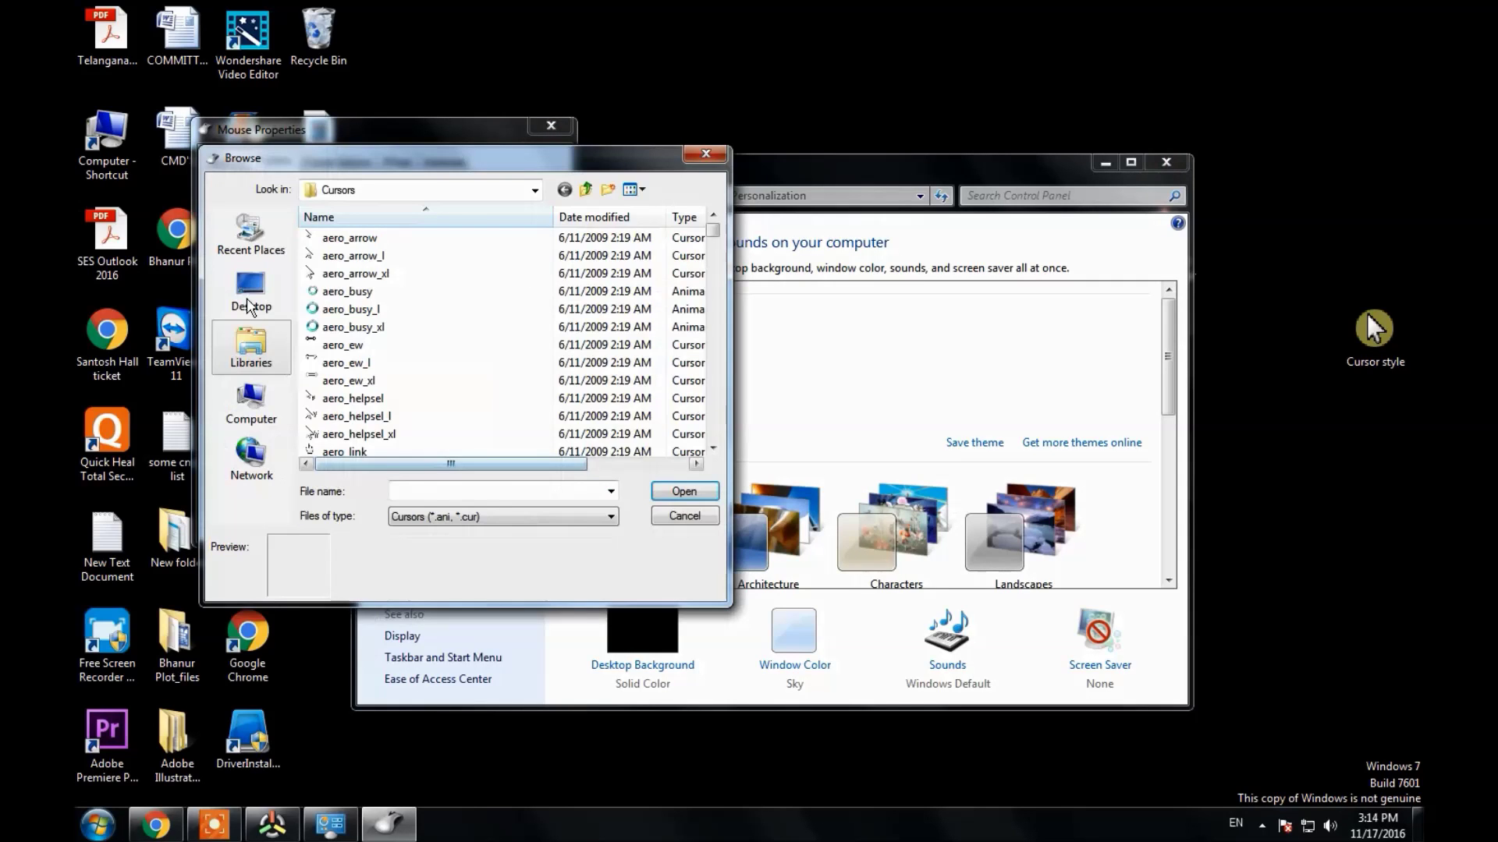
{"action": "left_click", "coordinate": [250, 306]}
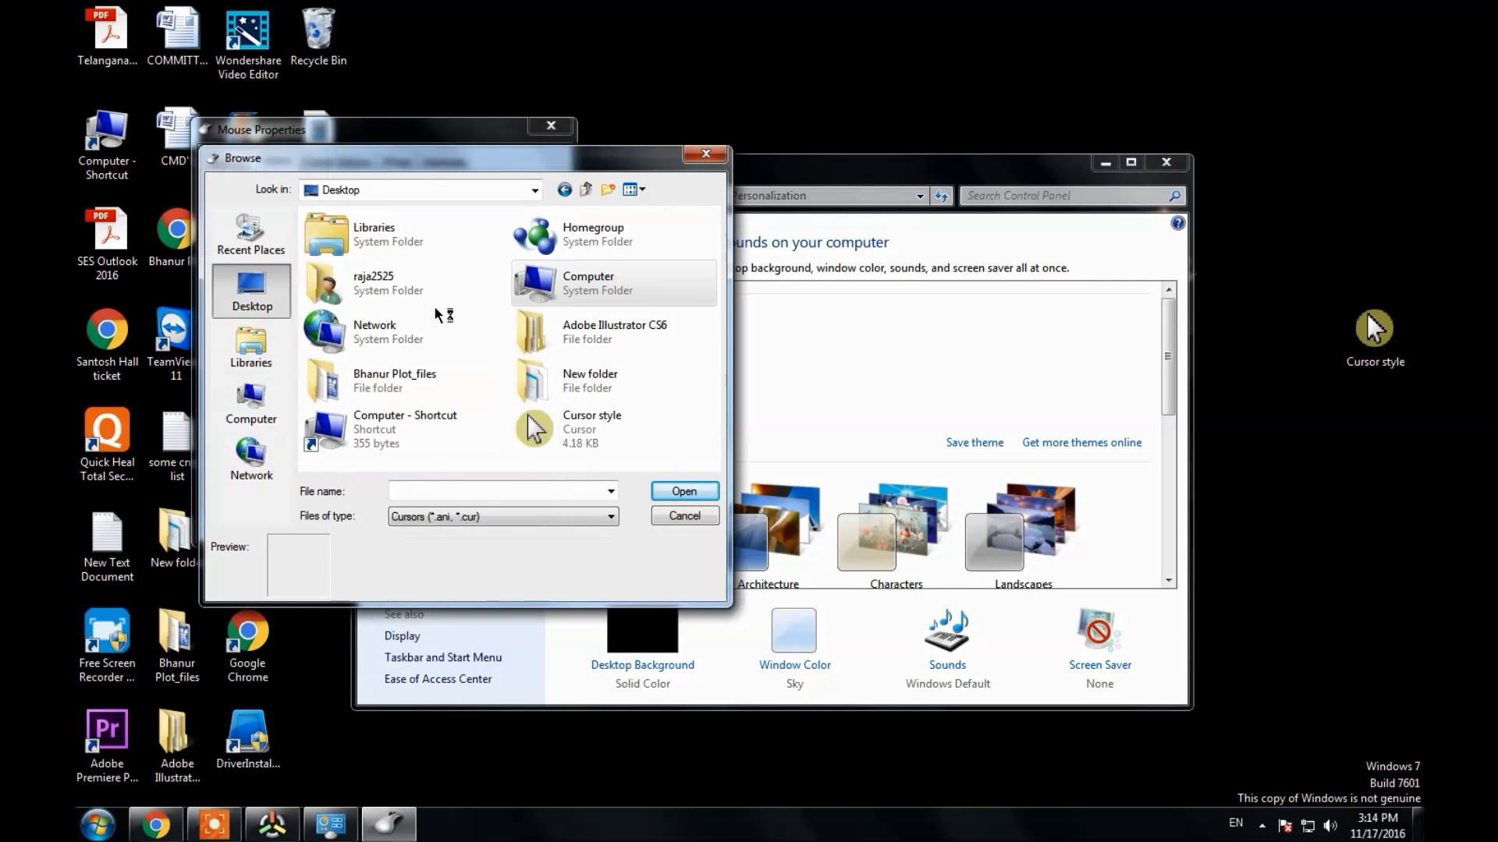
{"action": "left_click", "coordinate": [609, 446]}
{"action": "left_click", "coordinate": [683, 493]}
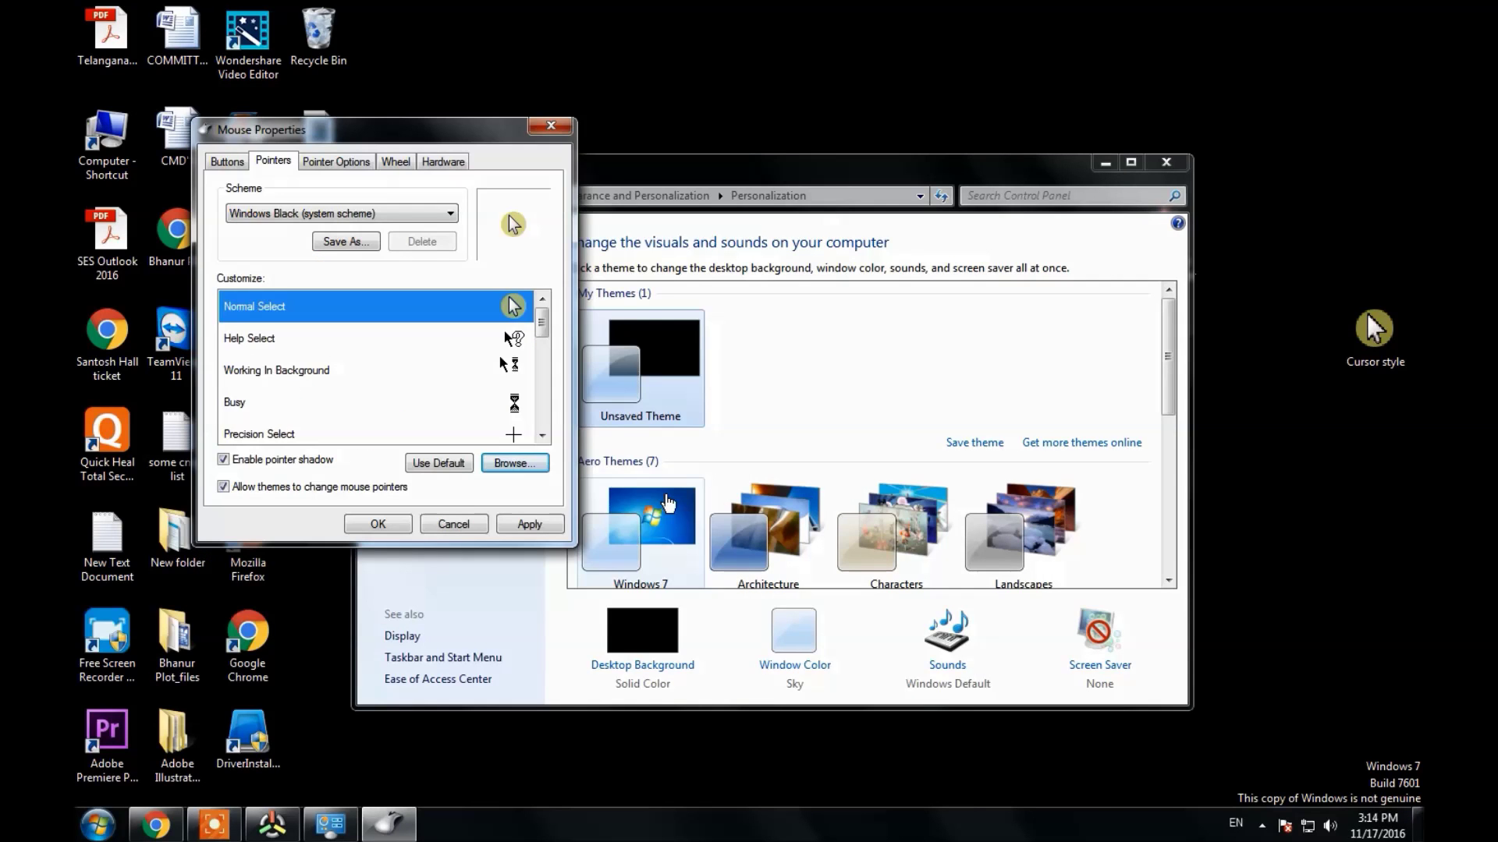
{"action": "left_click", "coordinate": [529, 527]}
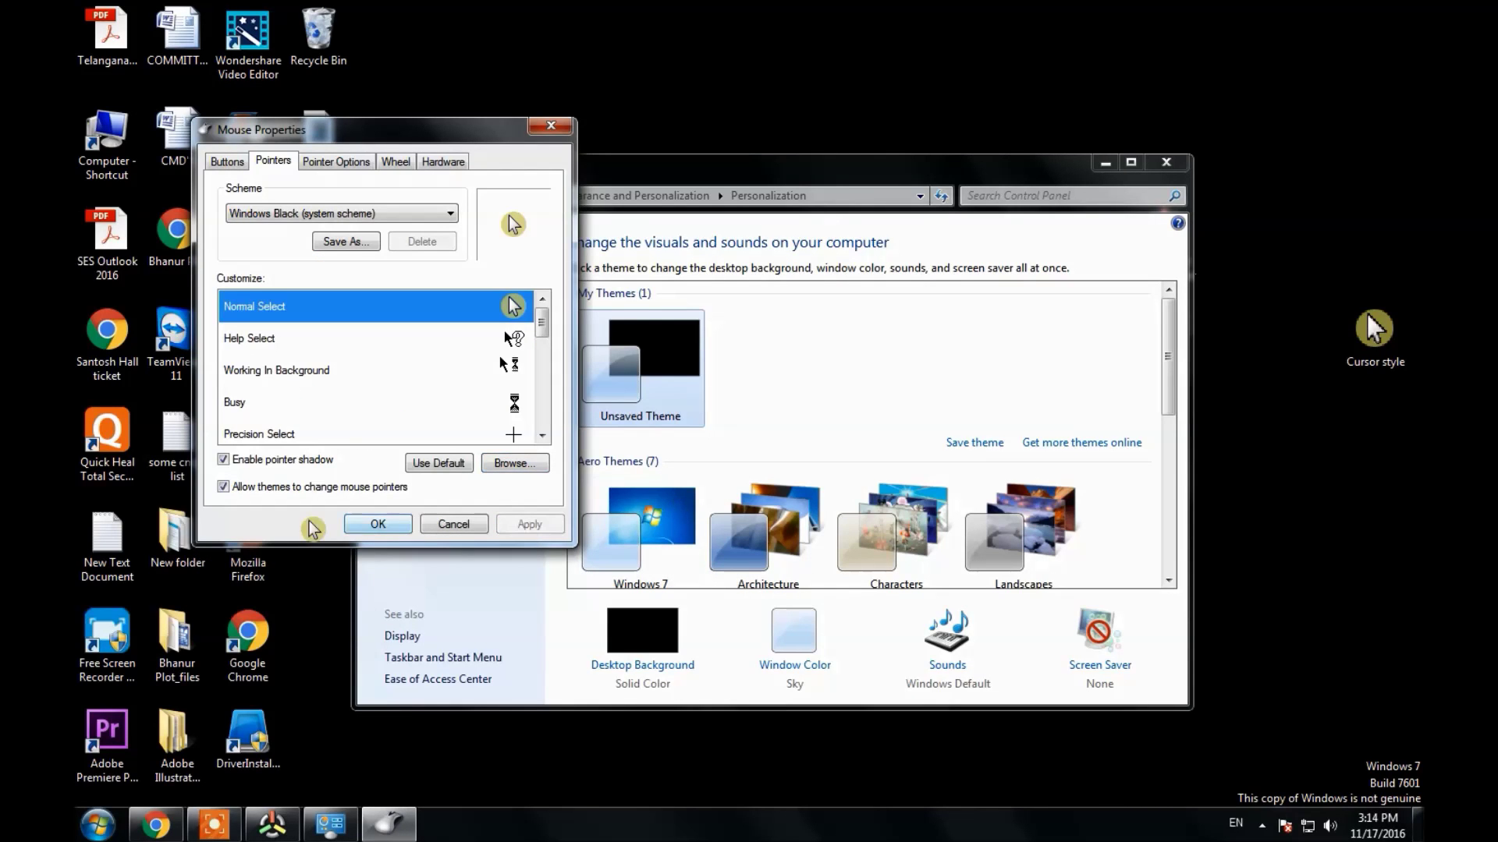
{"action": "left_click", "coordinate": [455, 530]}
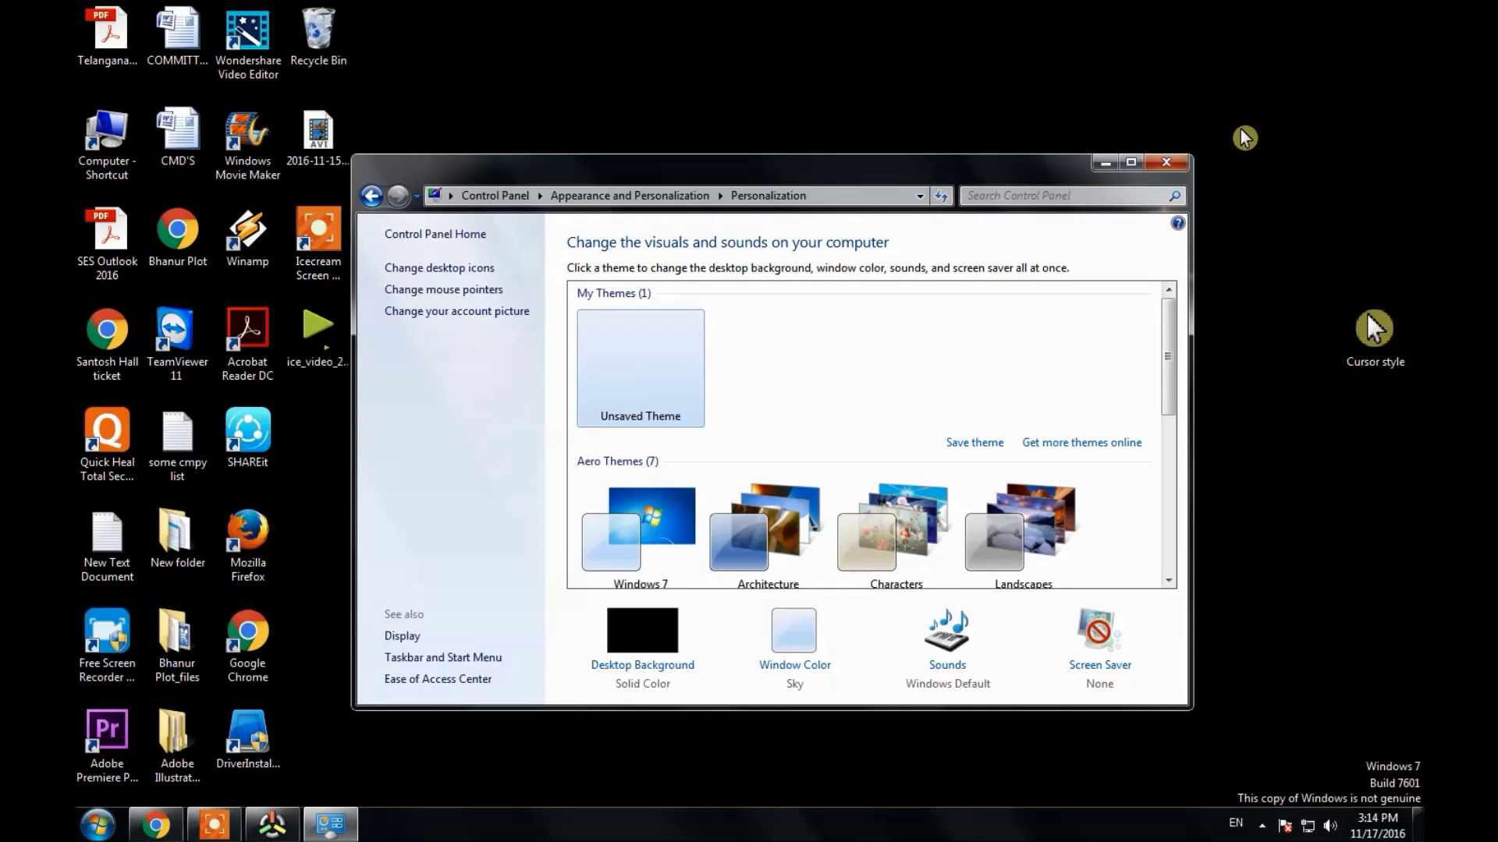
{"action": "left_click", "coordinate": [1167, 165]}
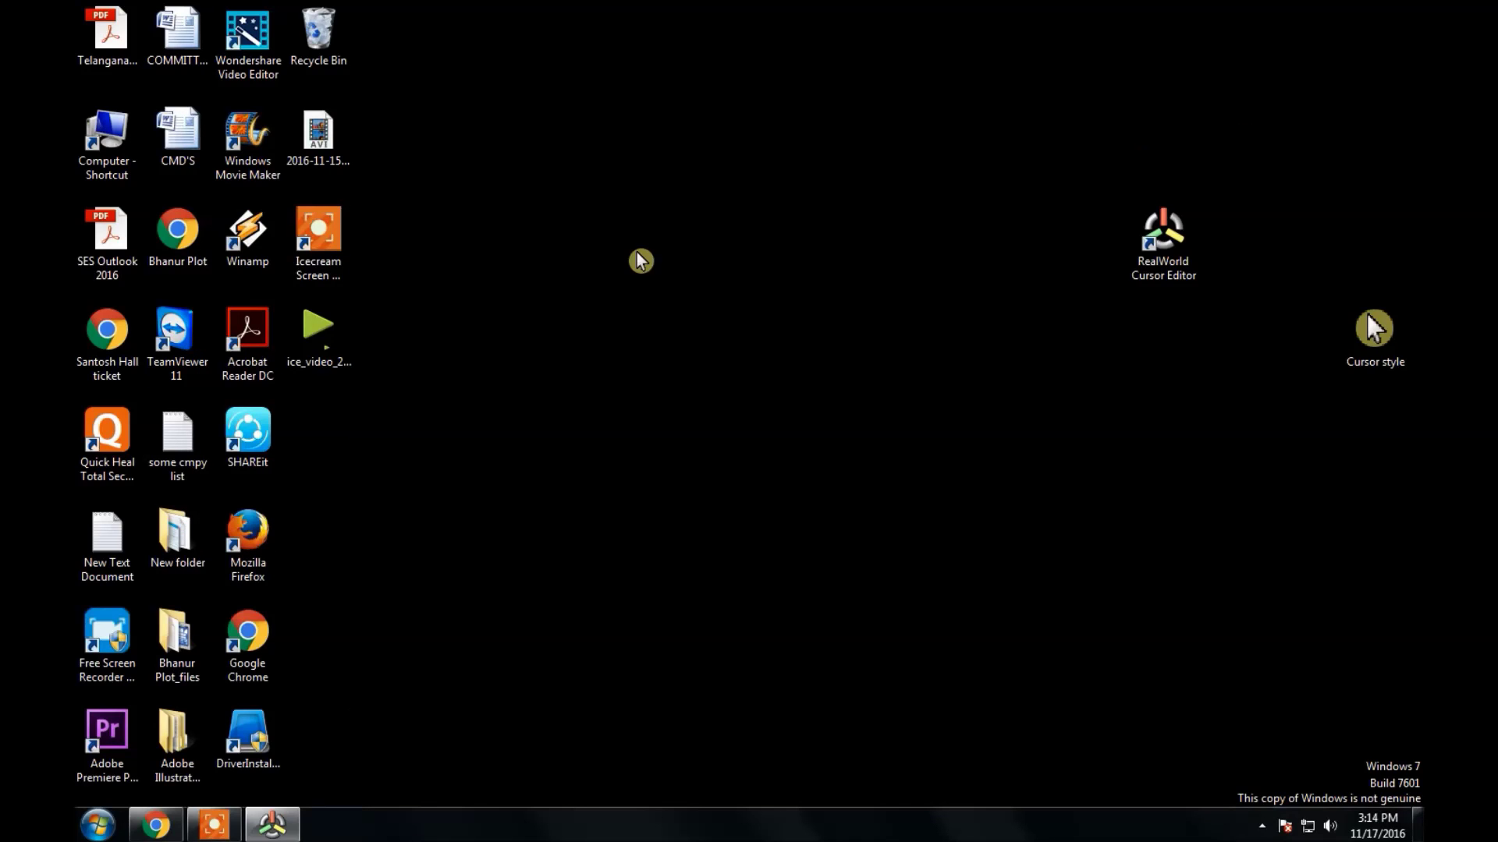